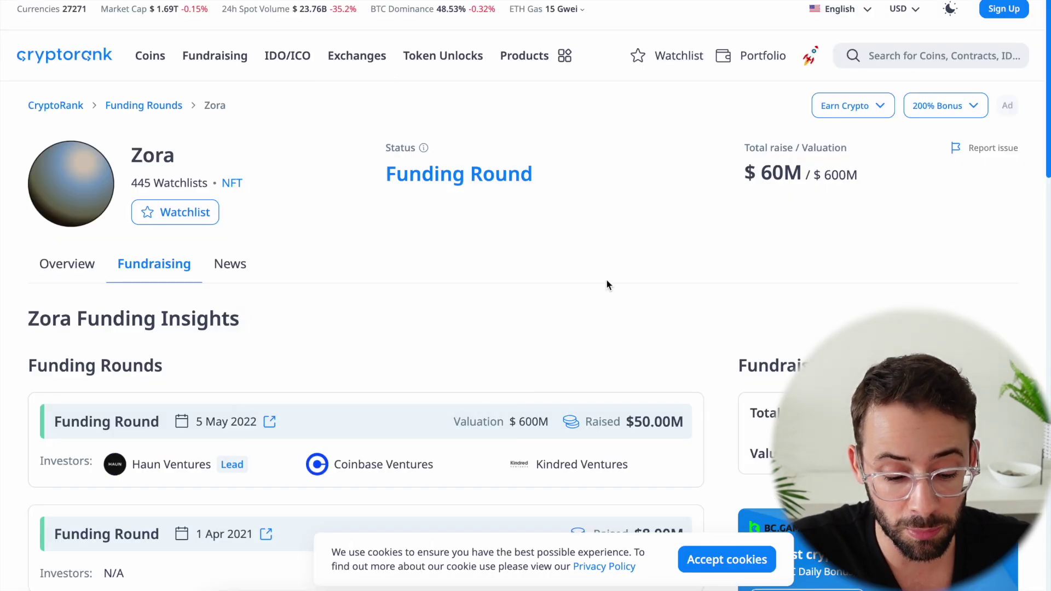
Review Zora's CryptoRank fundraising rounds: $60M raised at a $600M valuation.
{"action": "scroll", "coordinate": [591, 312], "scroll_direction": "down", "scroll_amount": 1}
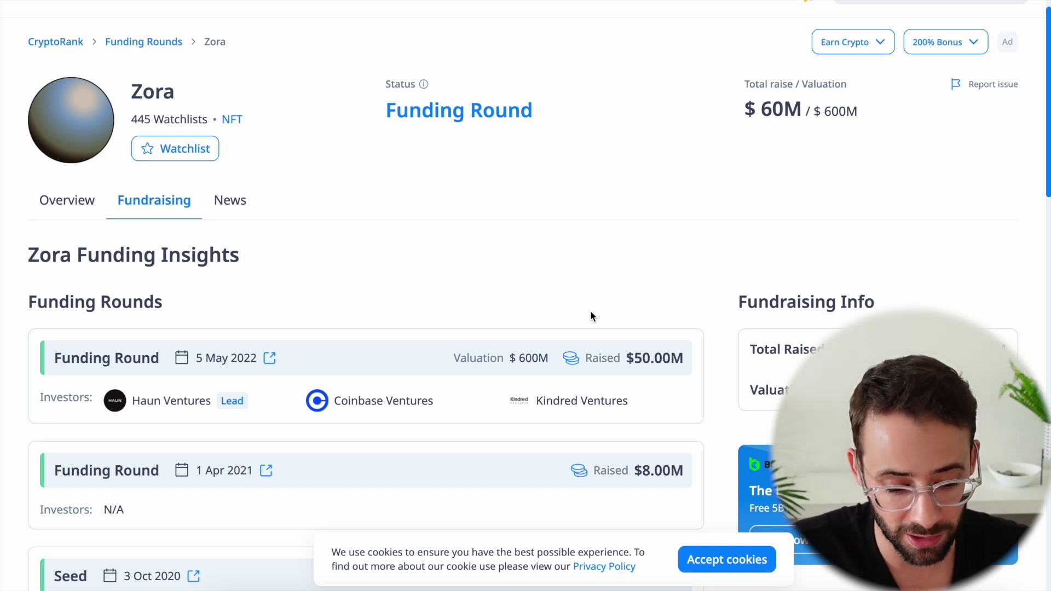
{"action": "scroll", "coordinate": [591, 312], "scroll_direction": "down", "scroll_amount": 1}
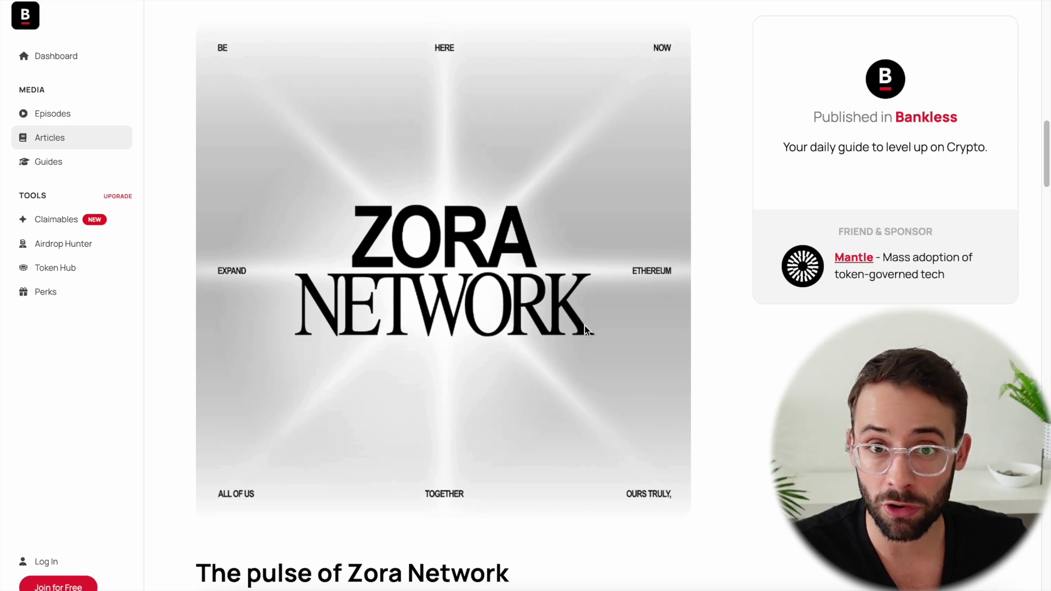
Read down the Bankless article to its 'The pulse of Zora Network' section.
{"action": "scroll", "coordinate": [584, 328], "scroll_direction": "down", "scroll_amount": 5}
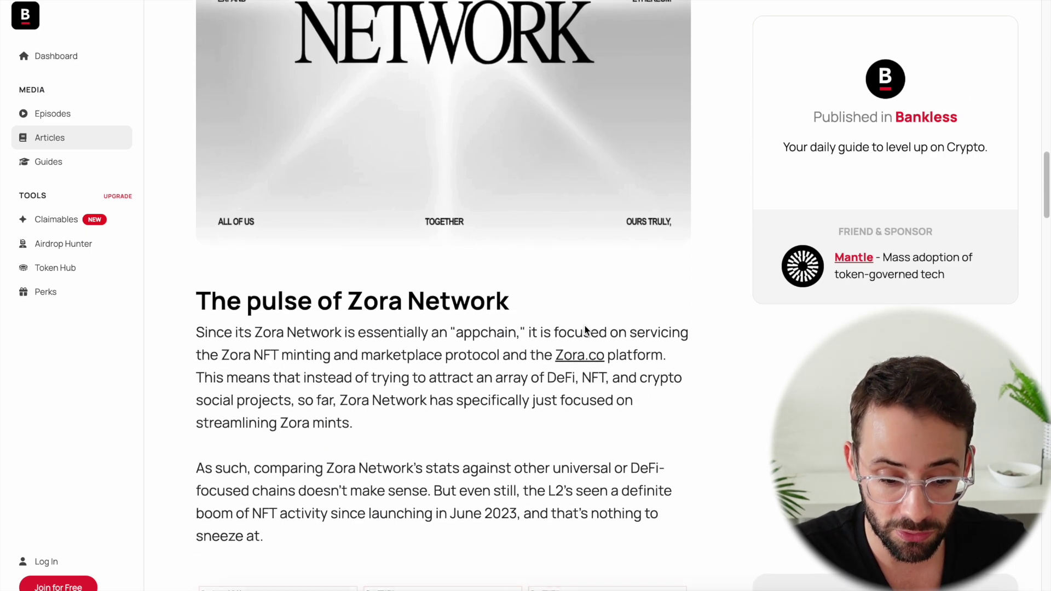
{"action": "scroll", "coordinate": [585, 325], "scroll_direction": "down", "scroll_amount": 3}
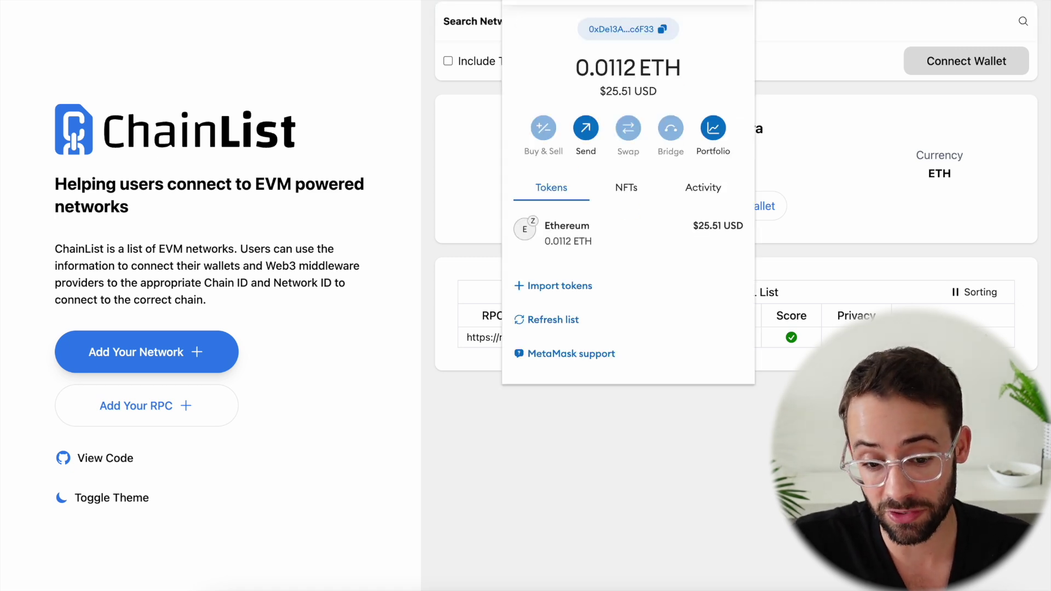
Switch the MetaMask wallet to the Zora network and reopen its panel showing 0.0112 ETH.
{"action": "left_click", "coordinate": [568, 1]}
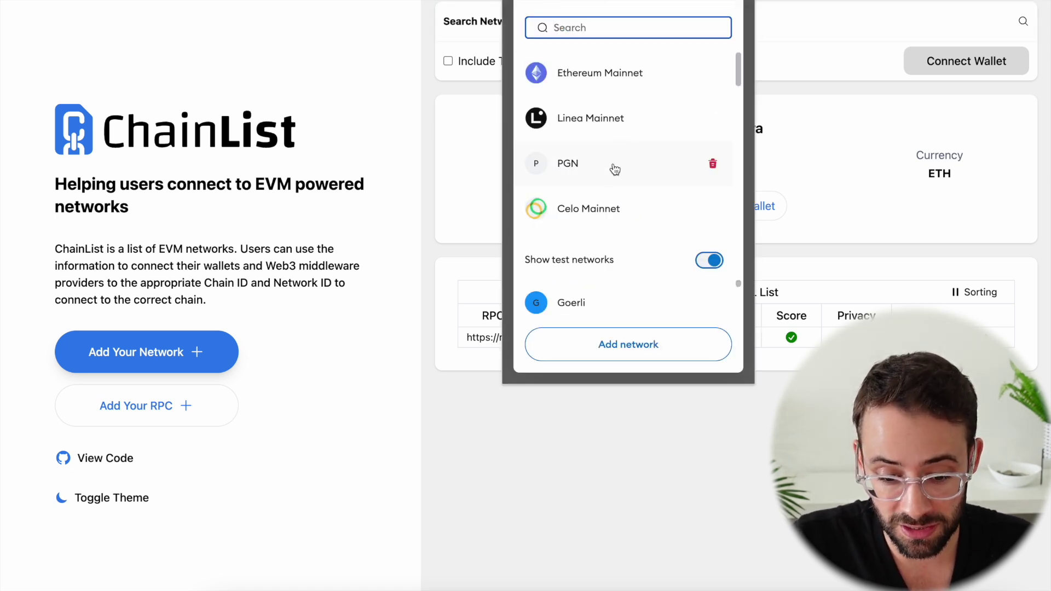
{"action": "scroll", "coordinate": [613, 169], "scroll_direction": "down", "scroll_amount": 3}
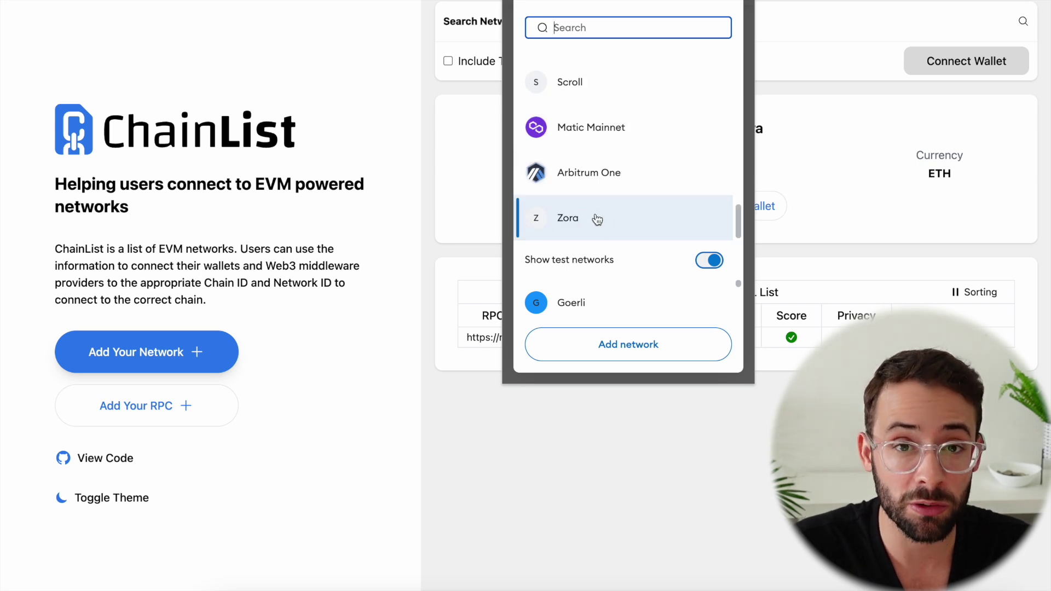
{"action": "left_click", "coordinate": [338, 148]}
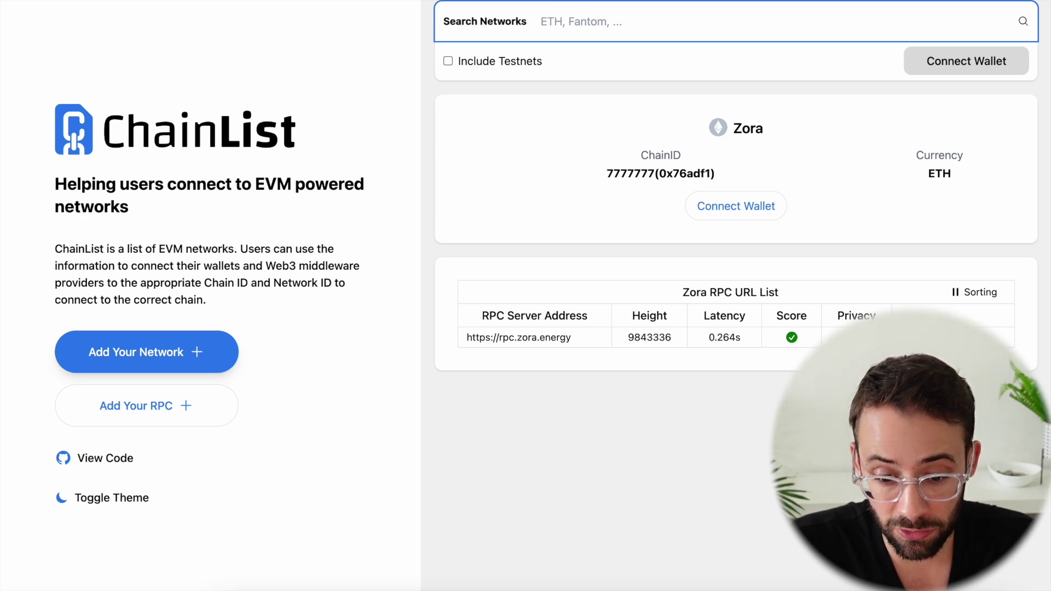
{"action": "key", "text": "alt+shift+m"}
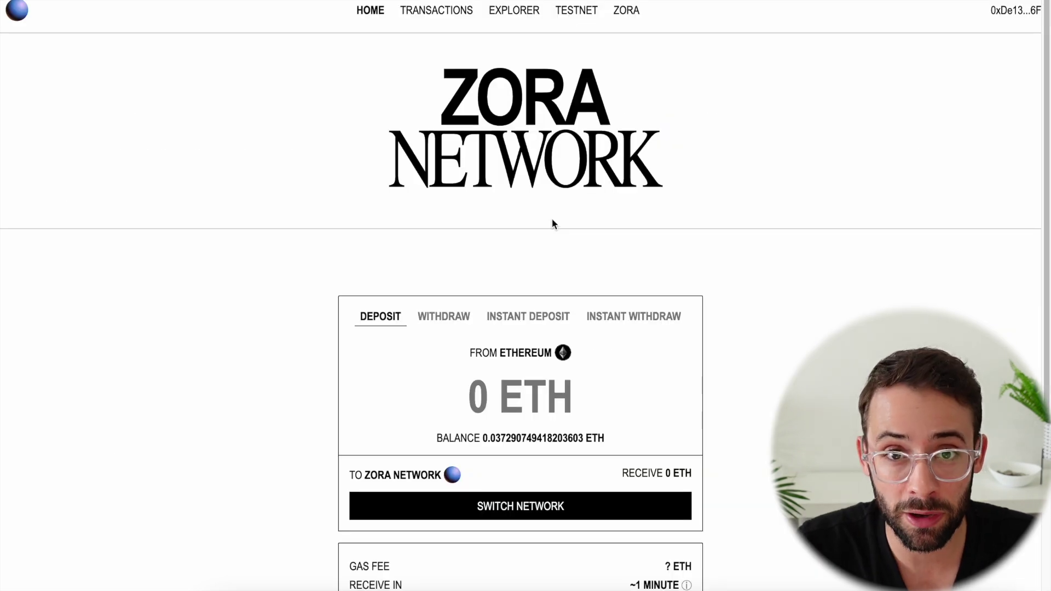
Review the Zora bridge's Ethereum-to-Zora deposit form, then move to the Owlto bridge.
{"action": "scroll", "coordinate": [535, 238], "scroll_direction": "down", "scroll_amount": 2}
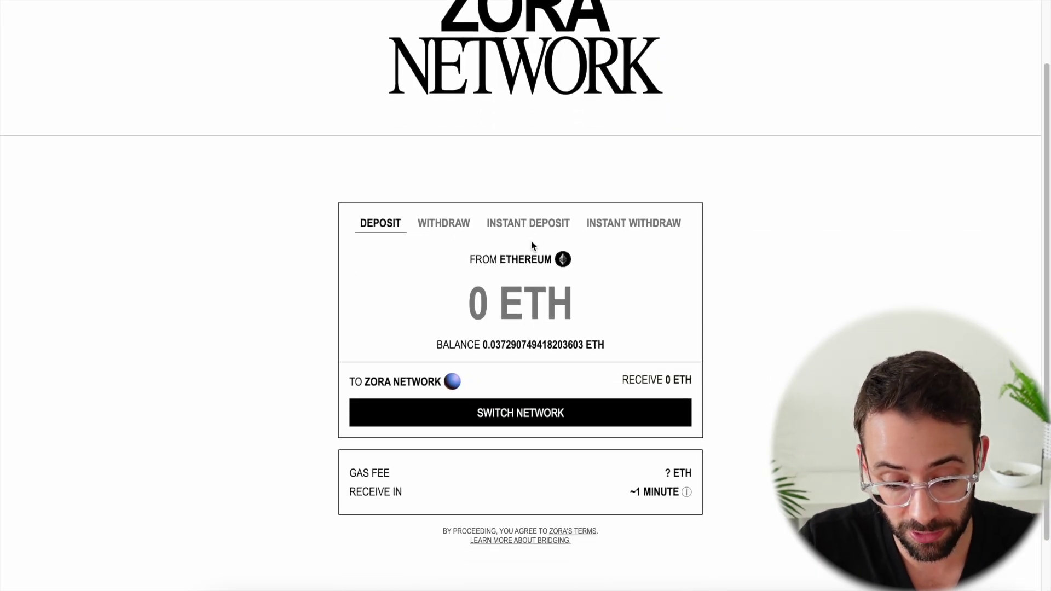
{"action": "scroll", "coordinate": [498, 339], "scroll_direction": "down", "scroll_amount": 1}
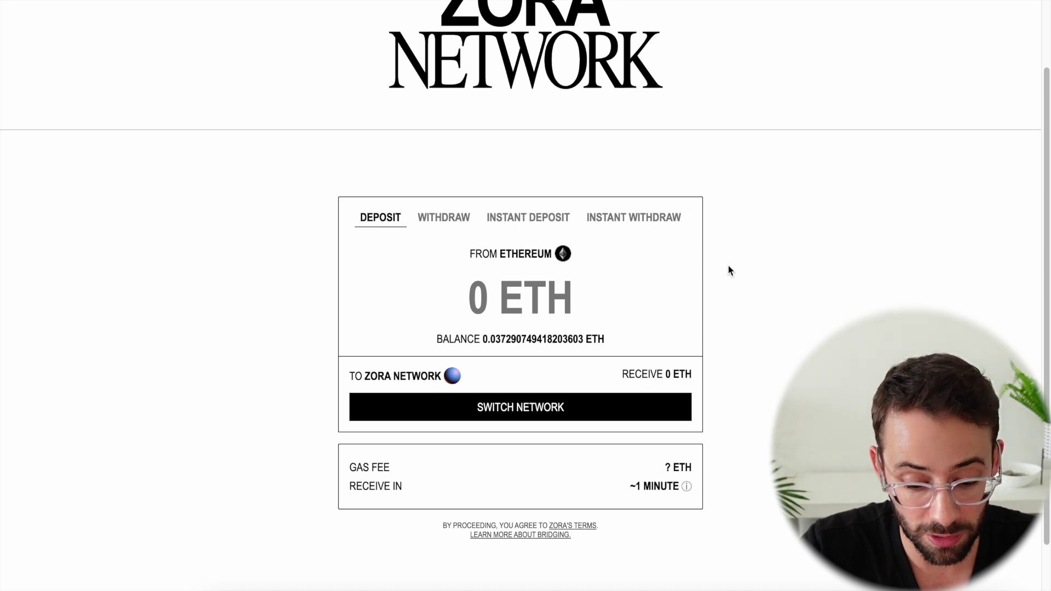
{"action": "scroll", "coordinate": [727, 266], "scroll_direction": "up", "scroll_amount": 2}
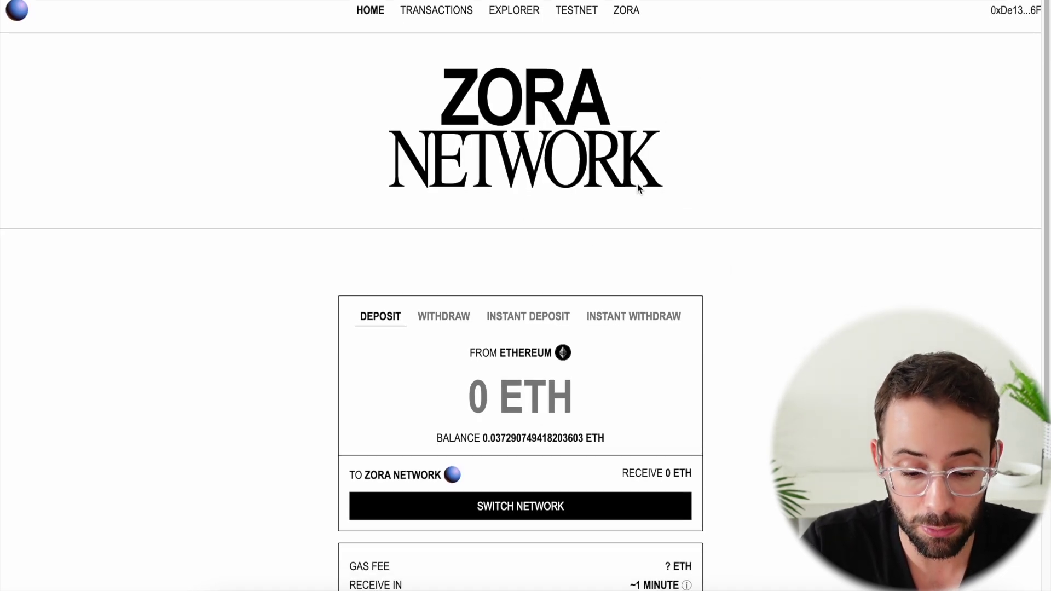
{"action": "scroll", "coordinate": [710, 269], "scroll_direction": "down", "scroll_amount": 1}
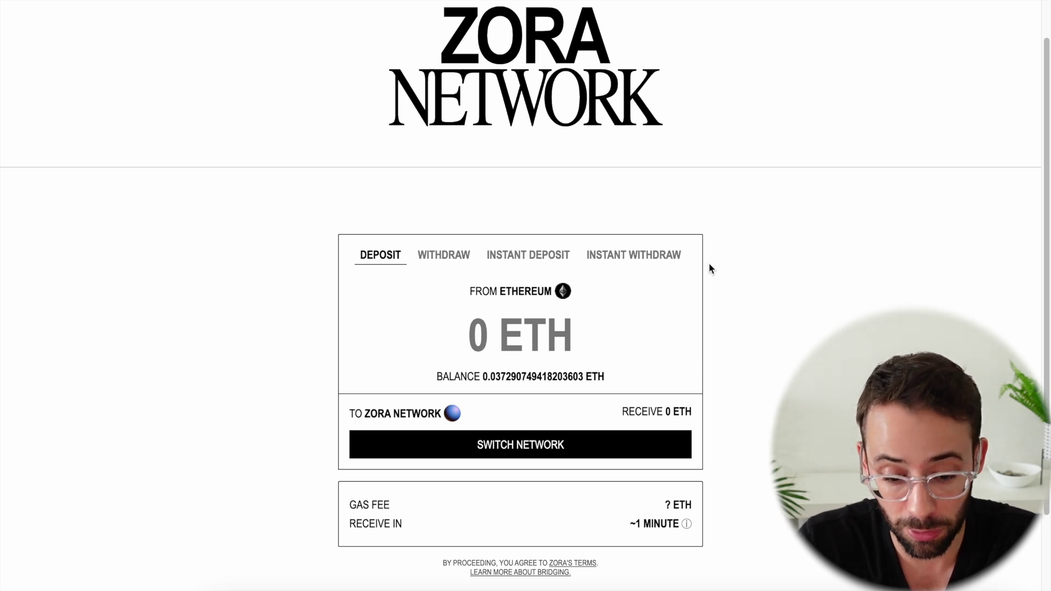
{"action": "scroll", "coordinate": [709, 268], "scroll_direction": "up", "scroll_amount": 1}
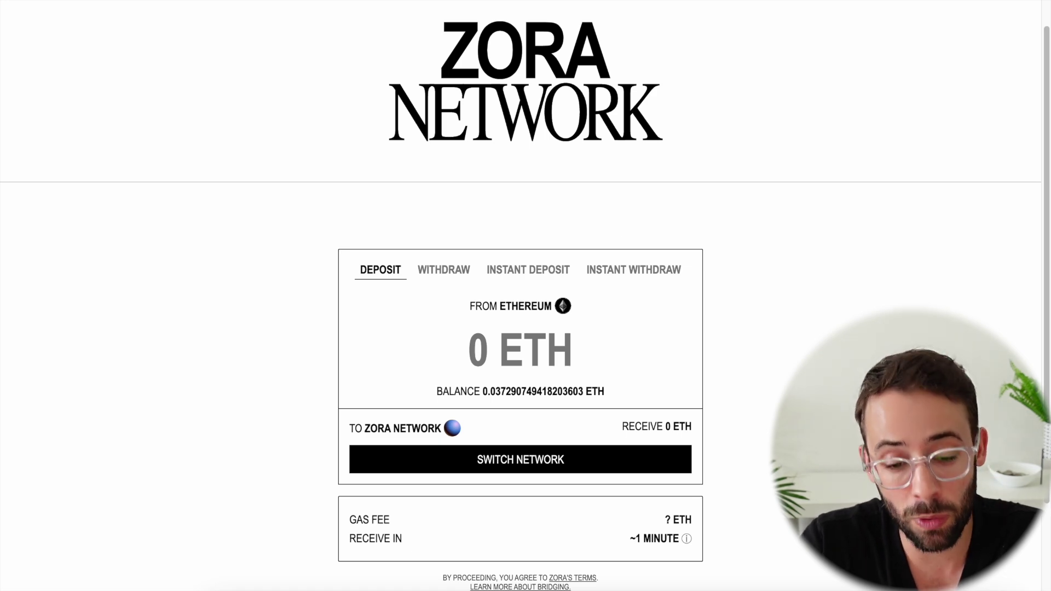
{"action": "key", "text": "ctrl+Tab"}
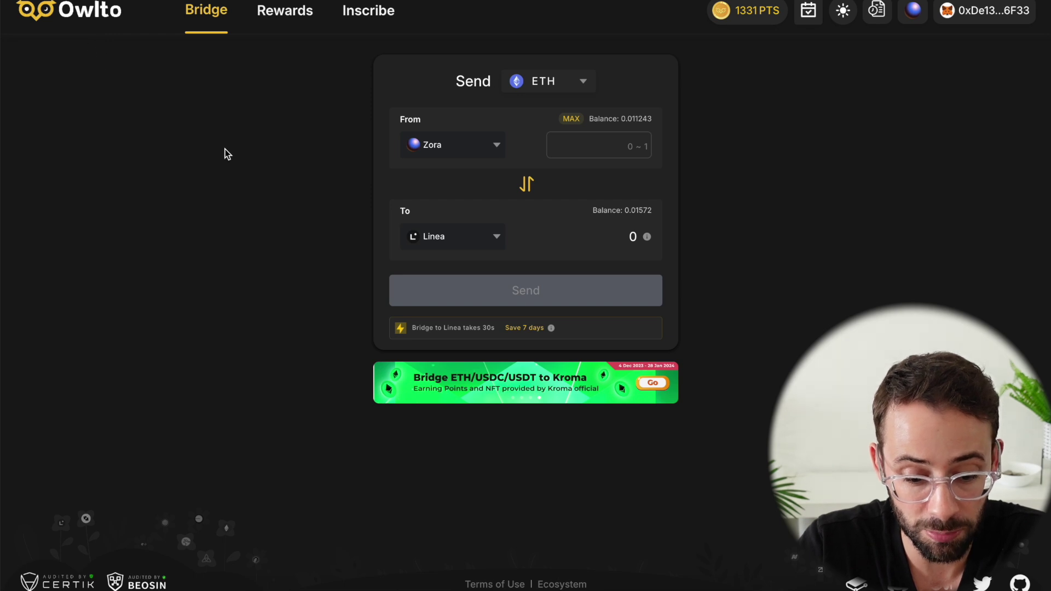
Browse Owlto's destination network list and close it, keeping the Zora-to-Linea route.
{"action": "left_click", "coordinate": [483, 244]}
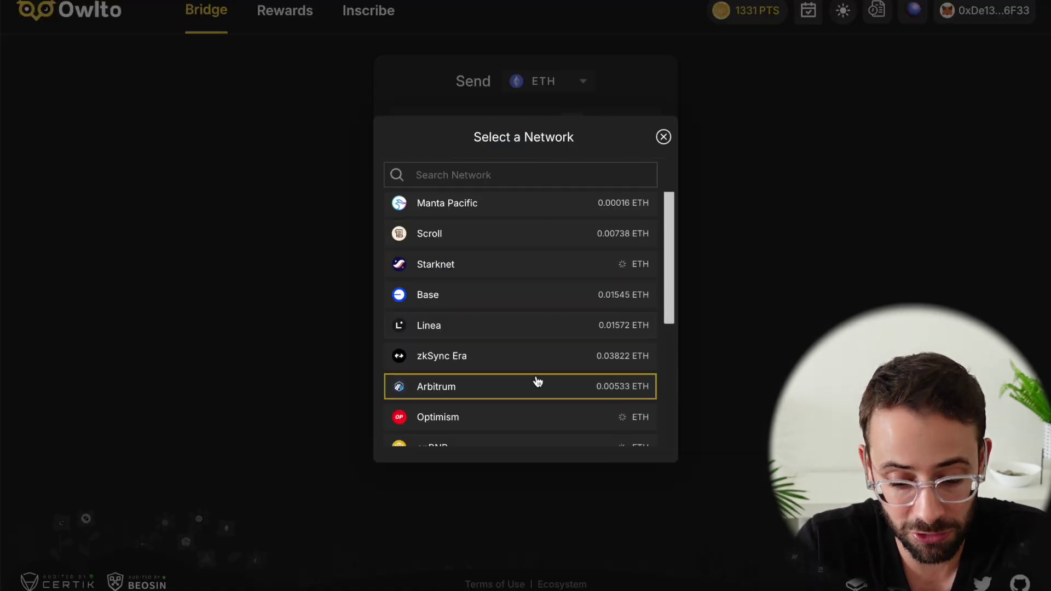
{"action": "scroll", "coordinate": [536, 380], "scroll_direction": "down", "scroll_amount": 1}
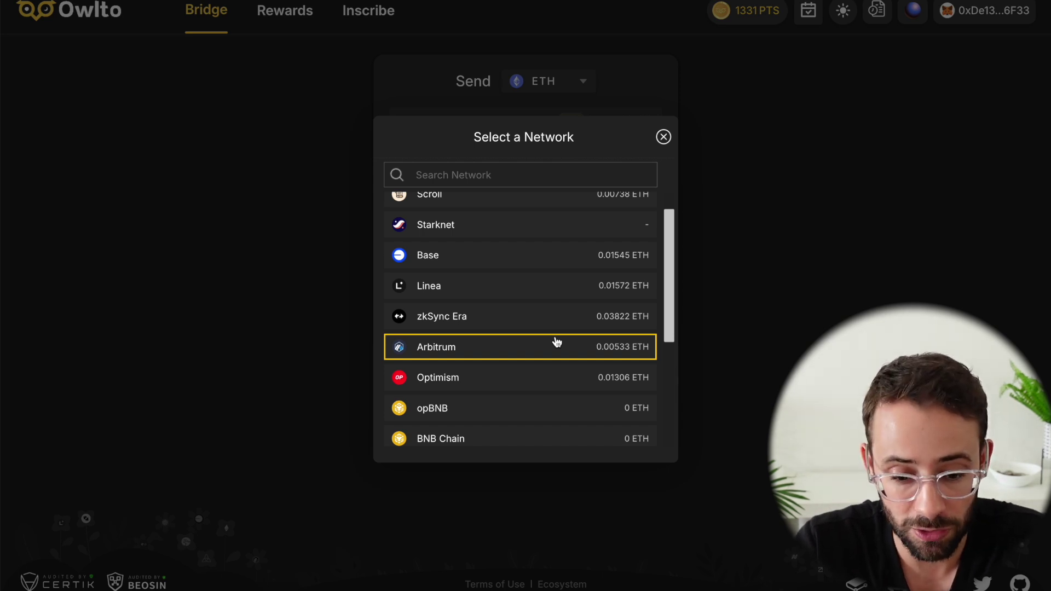
{"action": "left_click", "coordinate": [802, 120]}
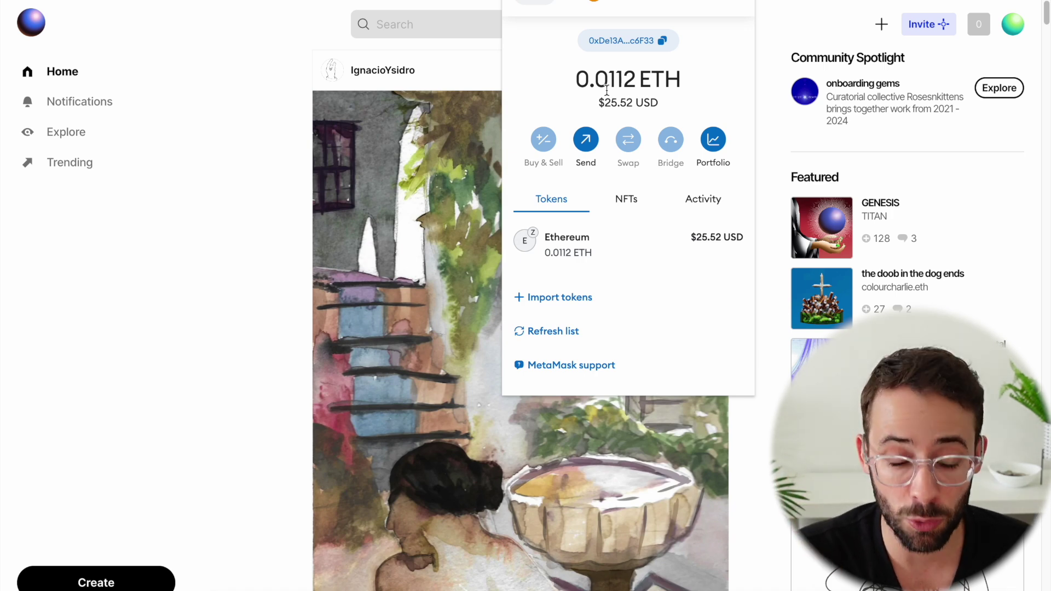
Close the wallet panel and browse the Zora home feed.
{"action": "left_click", "coordinate": [209, 206]}
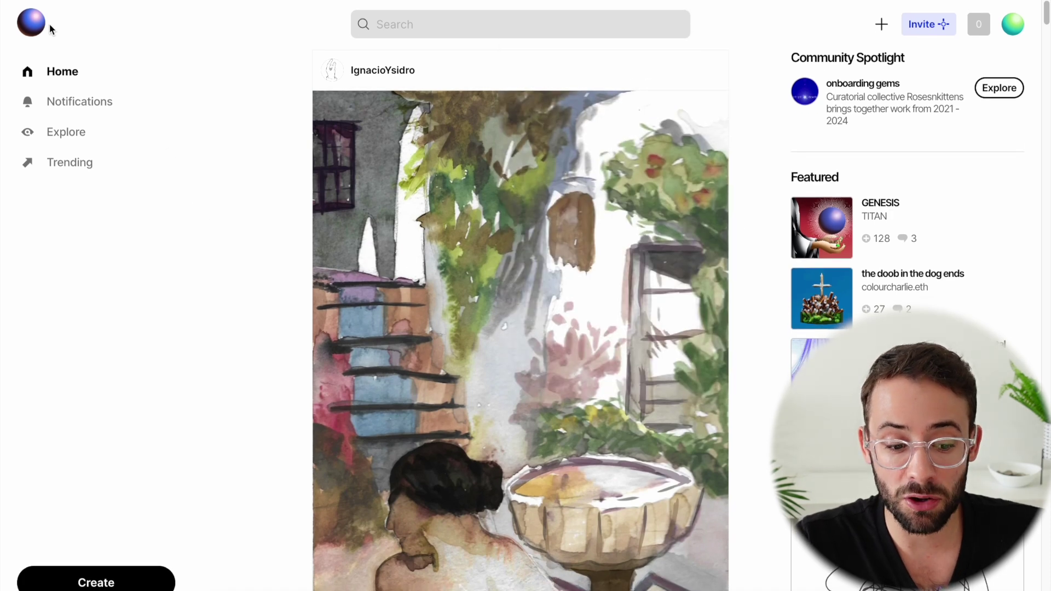
{"action": "scroll", "coordinate": [380, 299], "scroll_direction": "down", "scroll_amount": 6}
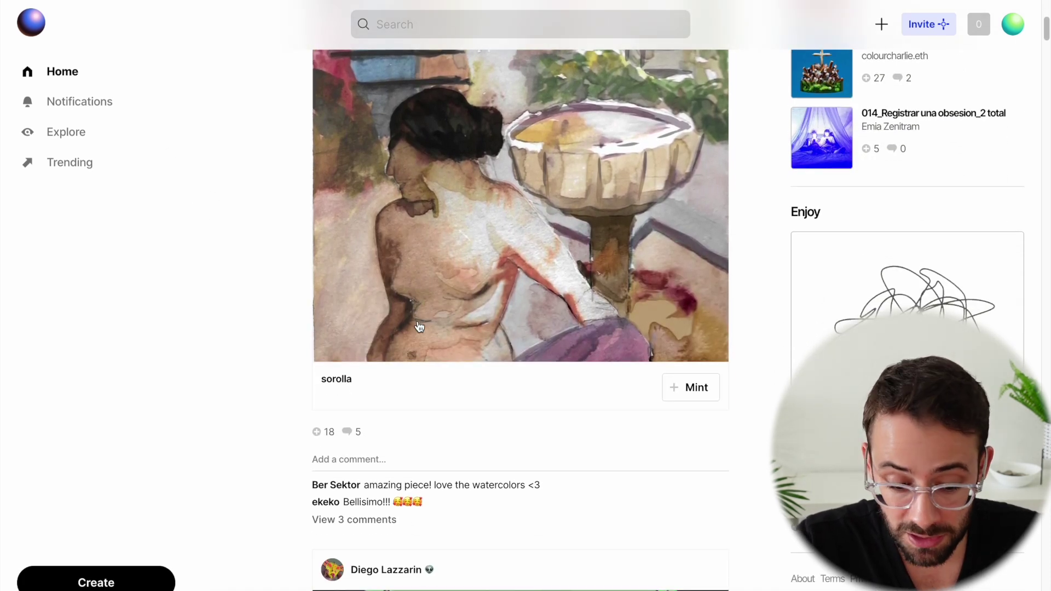
{"action": "scroll", "coordinate": [429, 390], "scroll_direction": "up", "scroll_amount": 5}
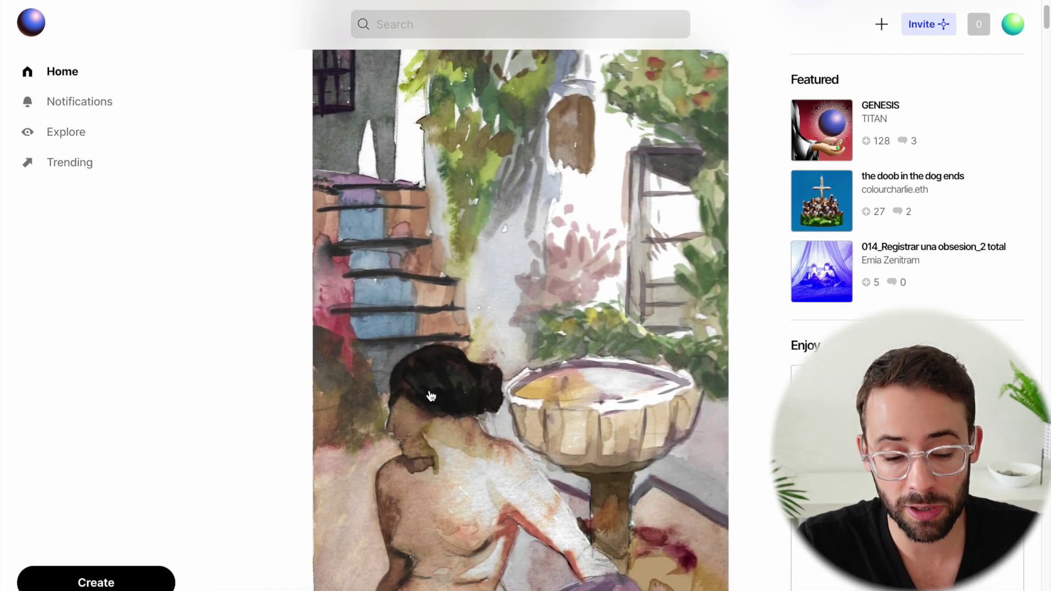
{"action": "scroll", "coordinate": [431, 395], "scroll_direction": "down", "scroll_amount": 20}
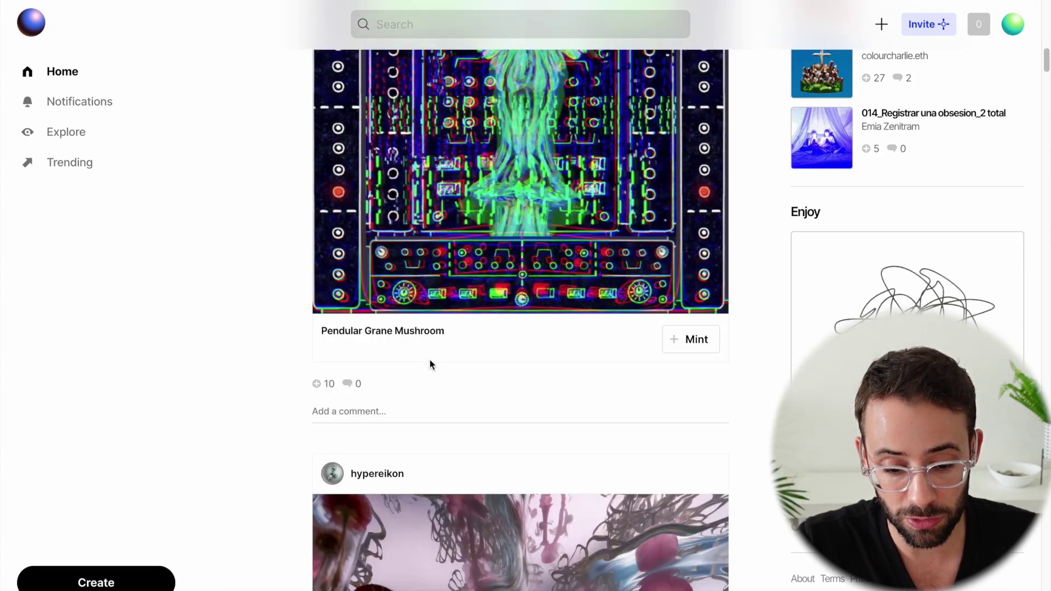
{"action": "scroll", "coordinate": [432, 365], "scroll_direction": "down", "scroll_amount": 9}
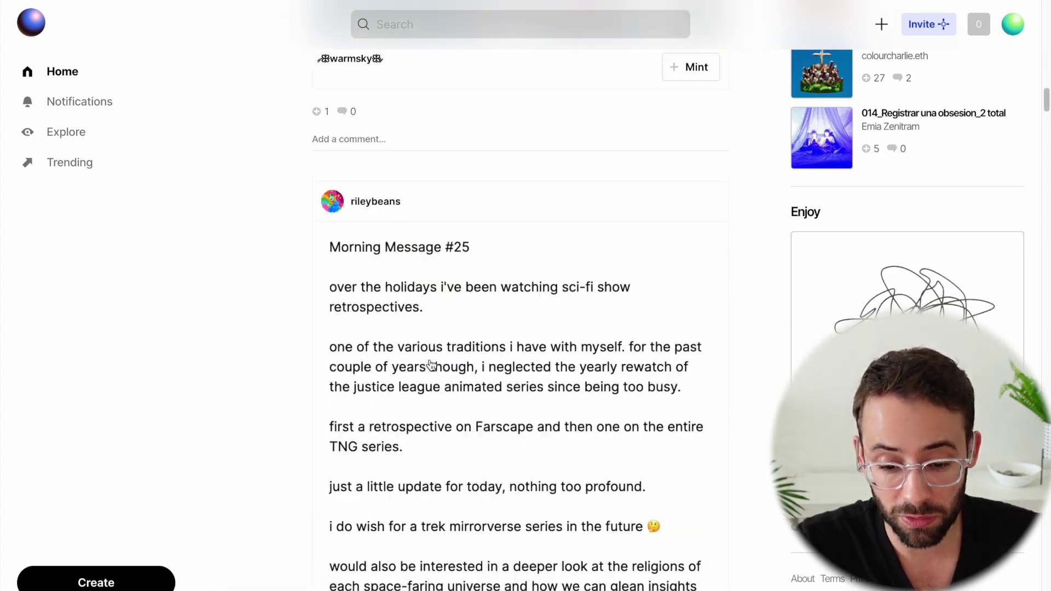
{"action": "scroll", "coordinate": [430, 363], "scroll_direction": "up", "scroll_amount": 6}
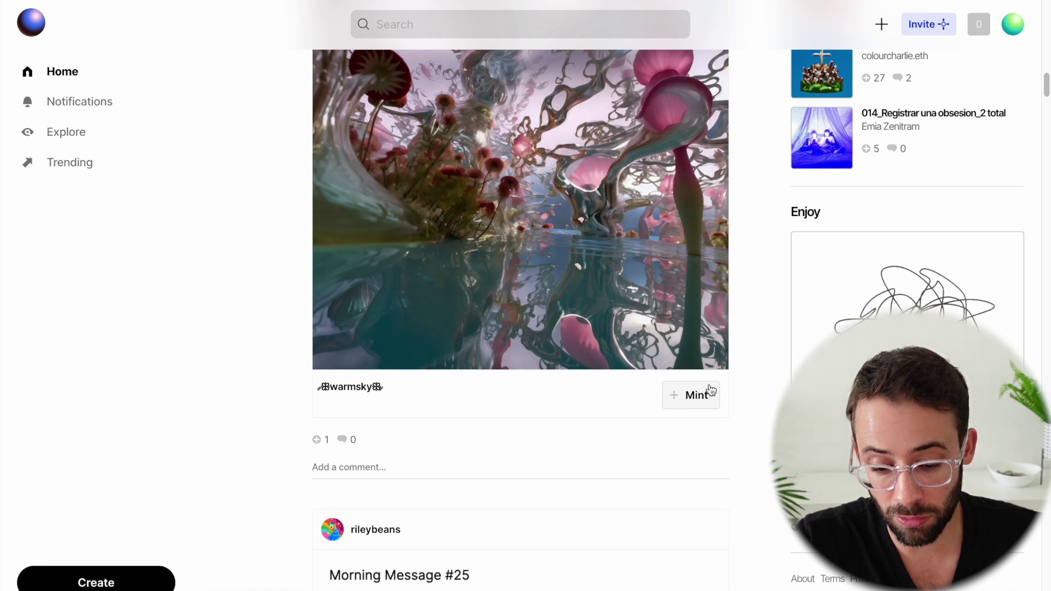
Preview the warmsky post's mint at 0.000777 ETH, then go to Explore.
{"action": "left_click", "coordinate": [700, 397]}
{"action": "scroll", "coordinate": [679, 432], "scroll_direction": "down", "scroll_amount": 1}
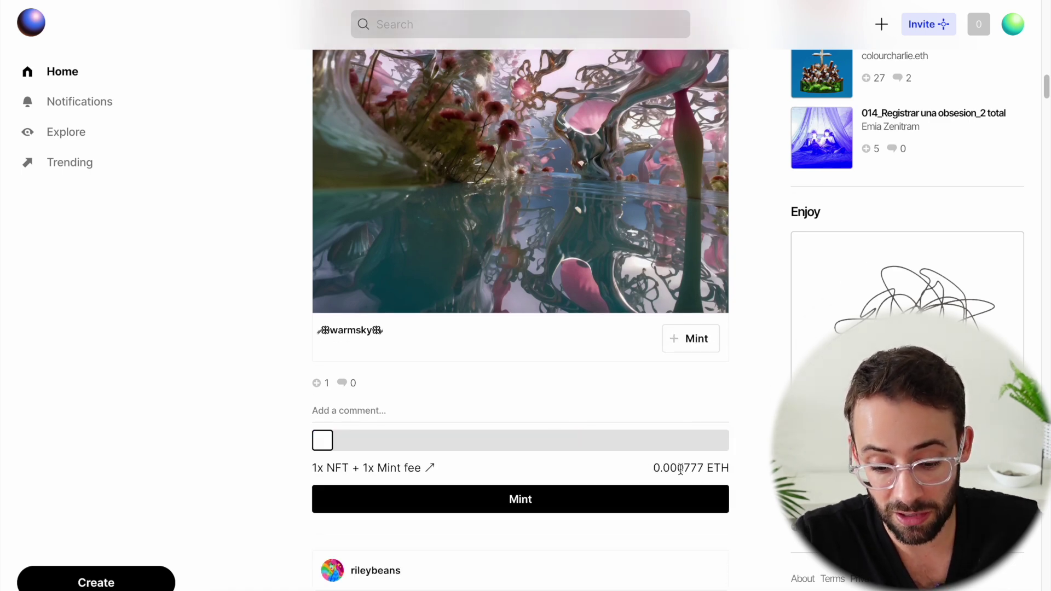
{"action": "left_click", "coordinate": [27, 132]}
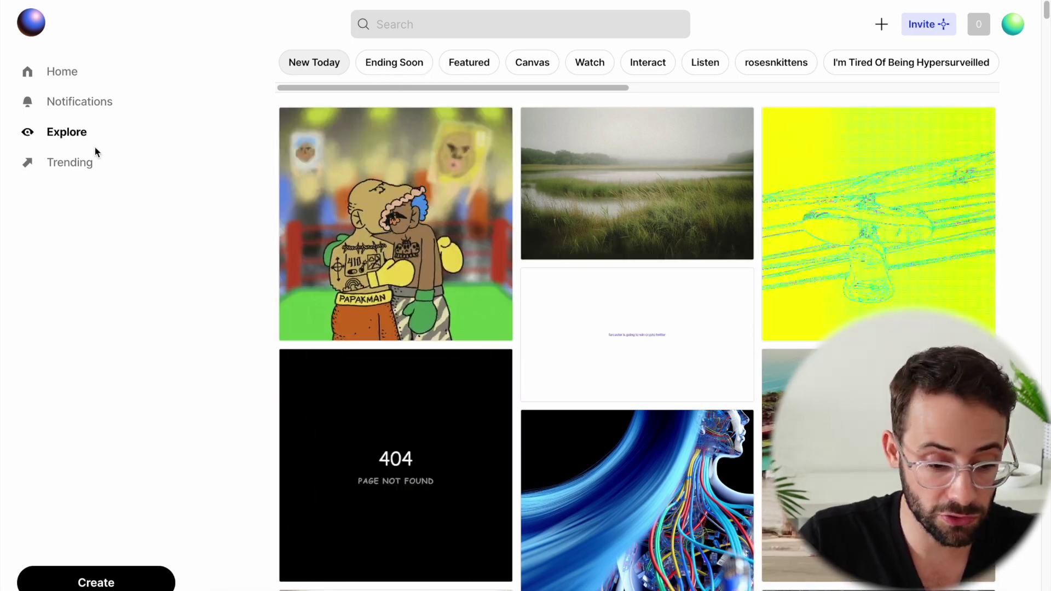
From Trending, start minting one Farcaster: Giraffe and reject the wallet transaction.
{"action": "left_click", "coordinate": [76, 170]}
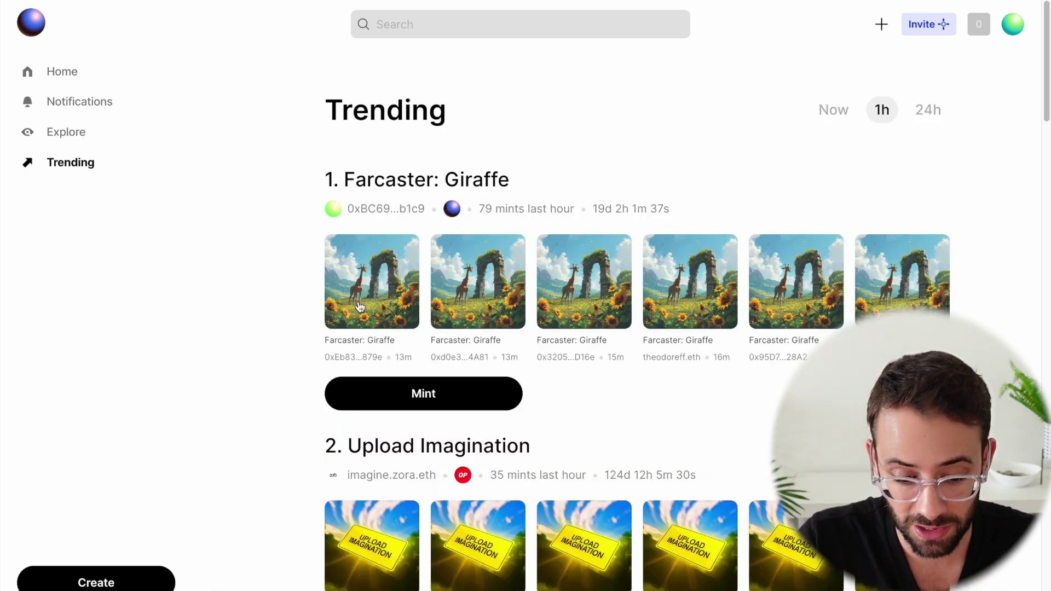
{"action": "scroll", "coordinate": [482, 389], "scroll_direction": "down", "scroll_amount": 1}
{"action": "left_click", "coordinate": [484, 369]}
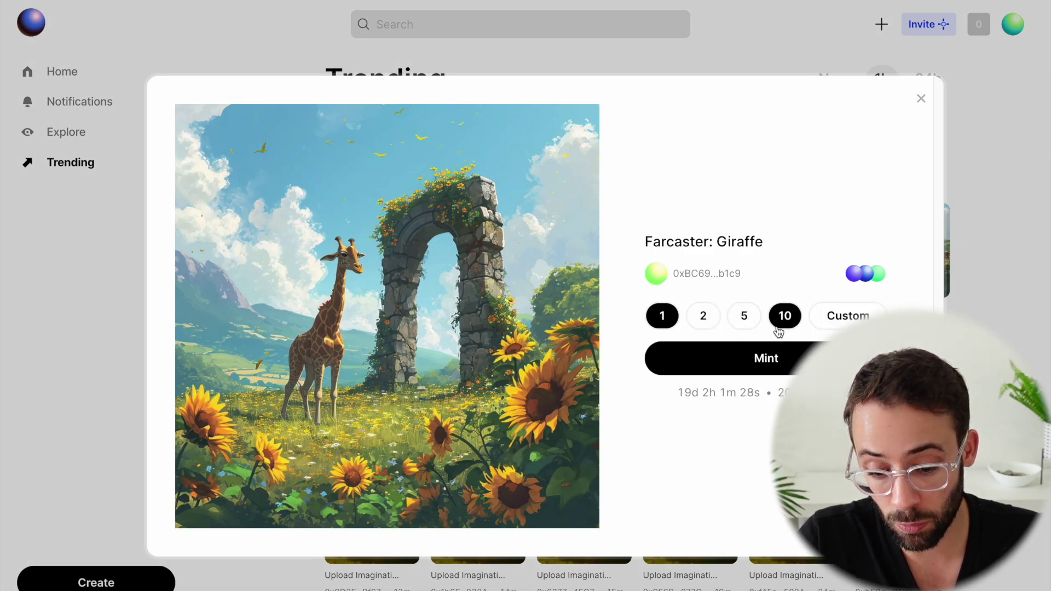
{"action": "left_click", "coordinate": [650, 327]}
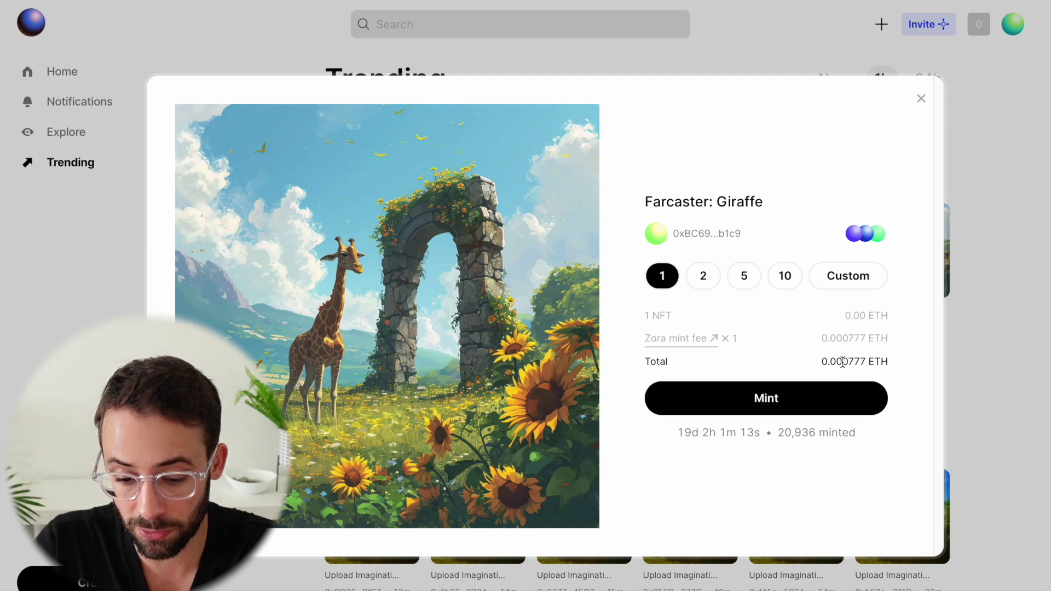
{"action": "left_click", "coordinate": [823, 405]}
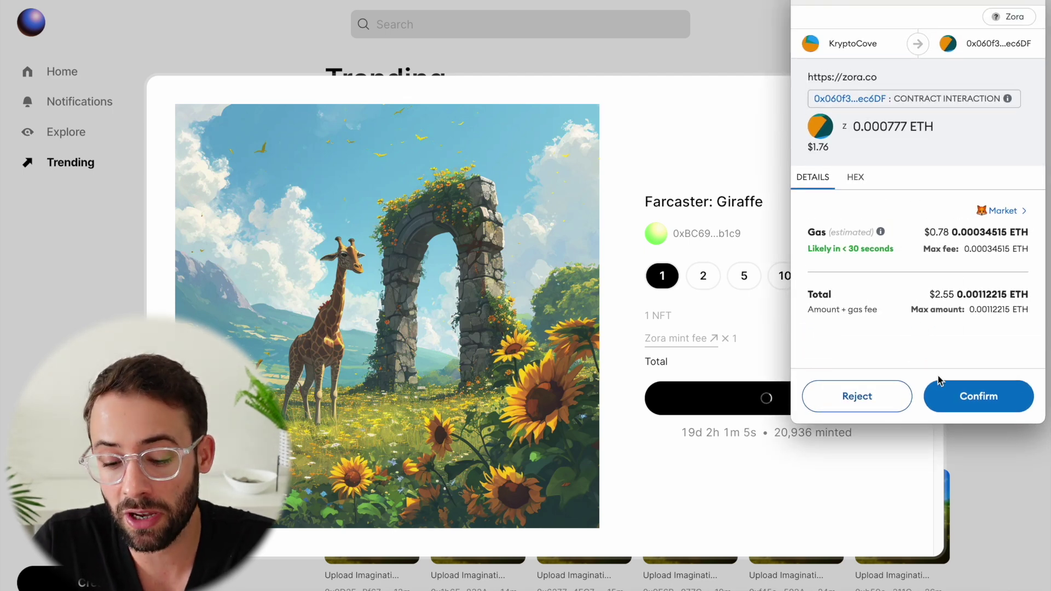
{"action": "left_click", "coordinate": [872, 398]}
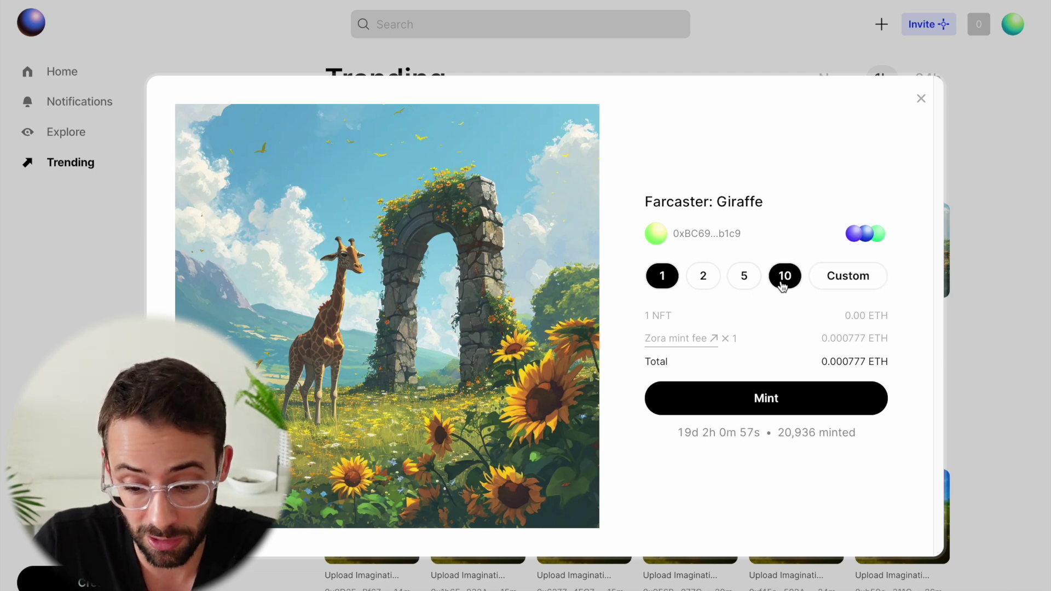
Toggle the Giraffe mint quantity to 10 and back to 1, then close the dialog.
{"action": "left_click", "coordinate": [784, 278]}
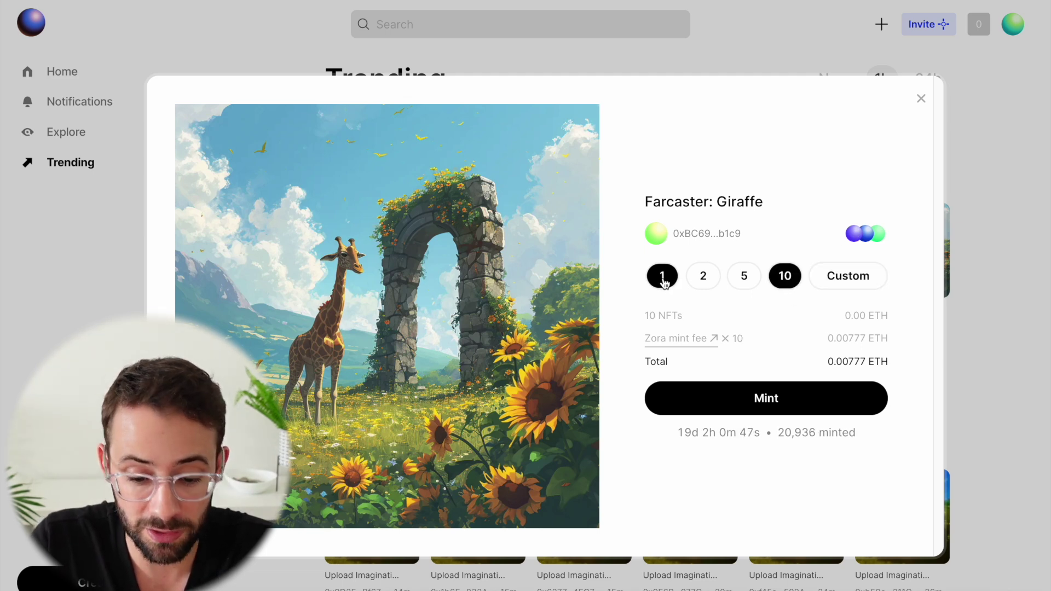
{"action": "left_click", "coordinate": [663, 277]}
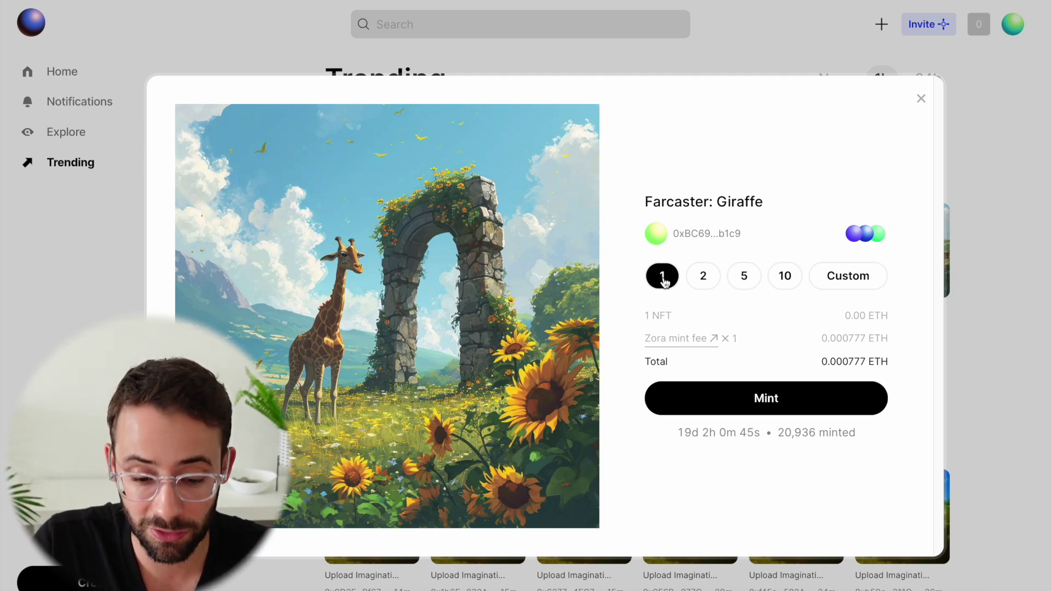
{"action": "key", "text": "Escape"}
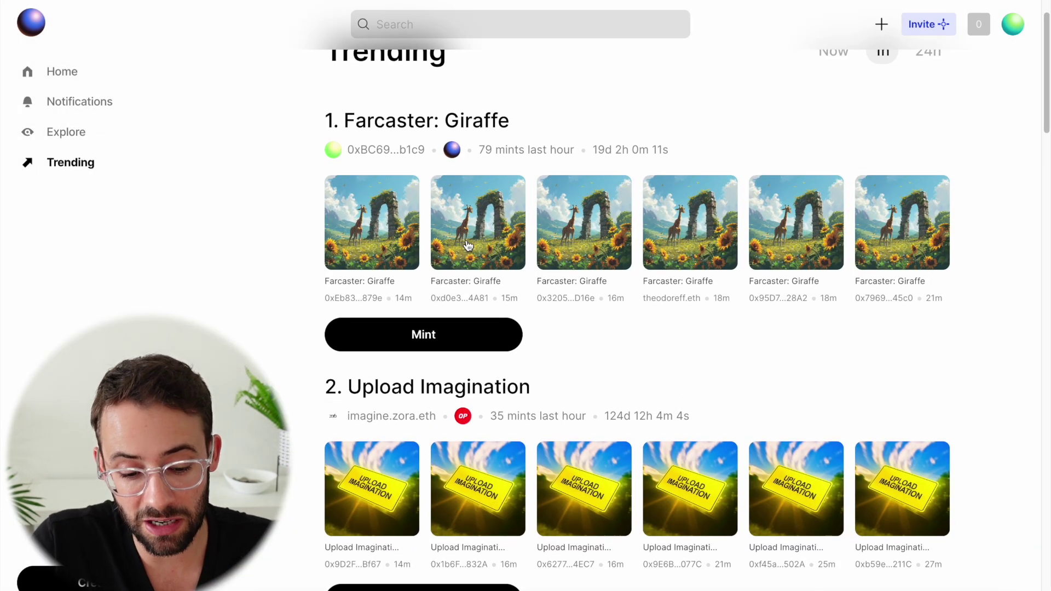
Mint one Lenster Zorb for 0.000777 ETH, confirming in MetaMask, then open the account menu.
{"action": "scroll", "coordinate": [468, 246], "scroll_direction": "down", "scroll_amount": 4}
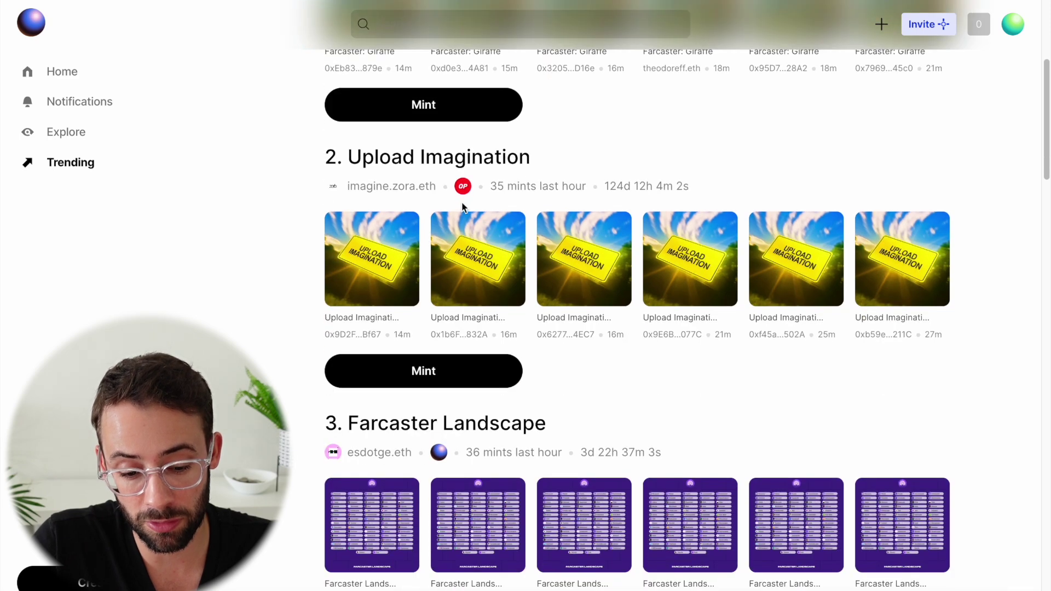
{"action": "scroll", "coordinate": [466, 213], "scroll_direction": "down", "scroll_amount": 8}
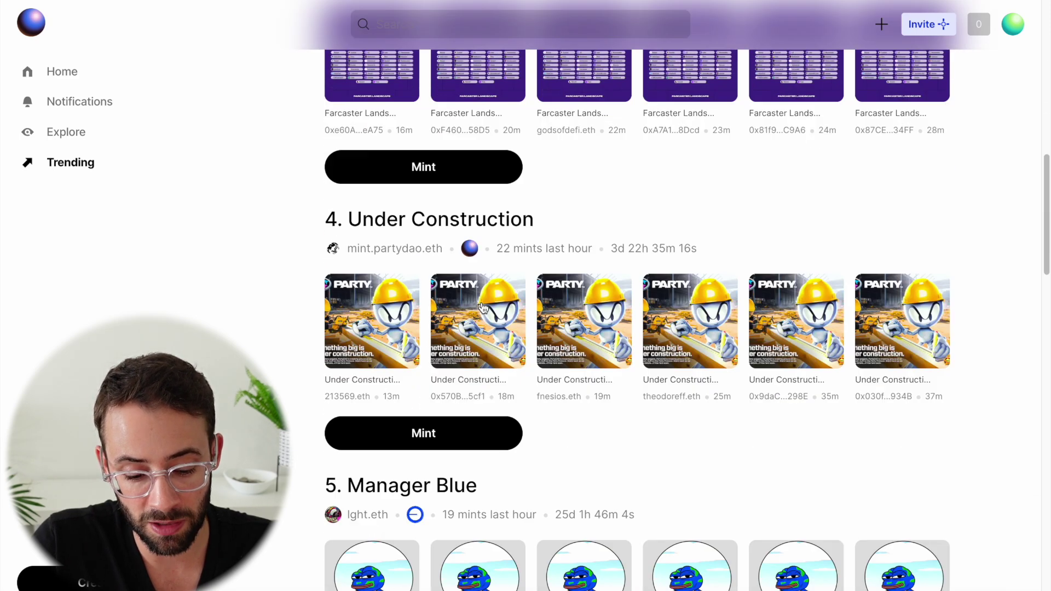
{"action": "scroll", "coordinate": [481, 307], "scroll_direction": "down", "scroll_amount": 5}
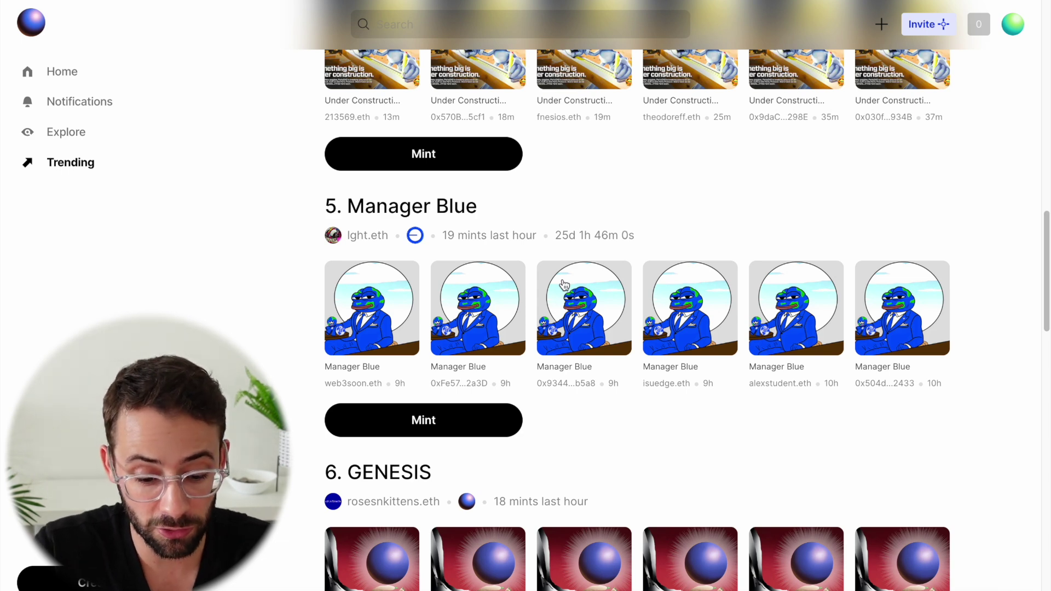
{"action": "scroll", "coordinate": [563, 284], "scroll_direction": "down", "scroll_amount": 2}
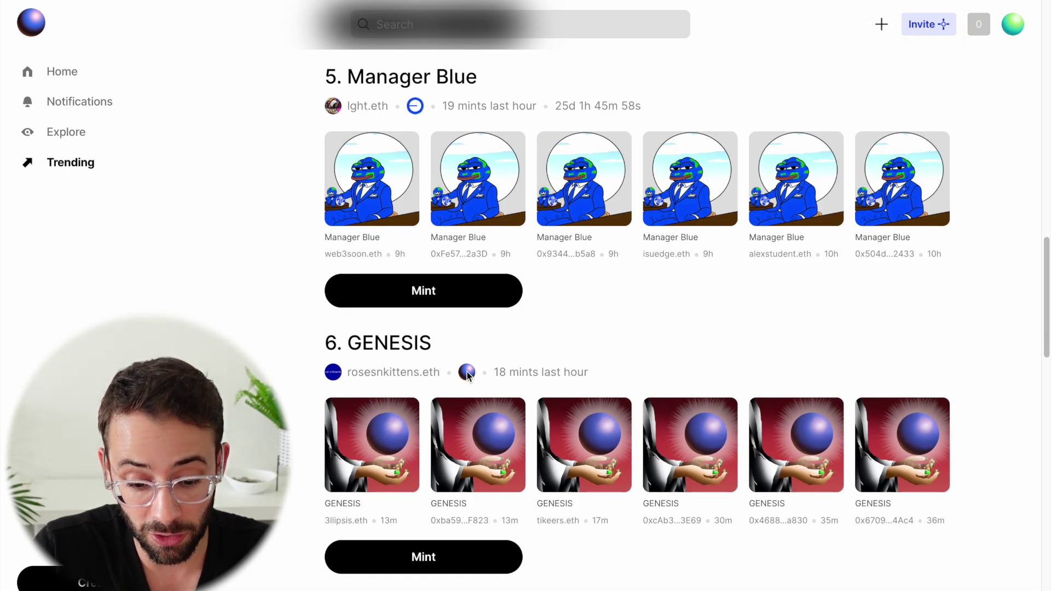
{"action": "scroll", "coordinate": [470, 379], "scroll_direction": "down", "scroll_amount": 12}
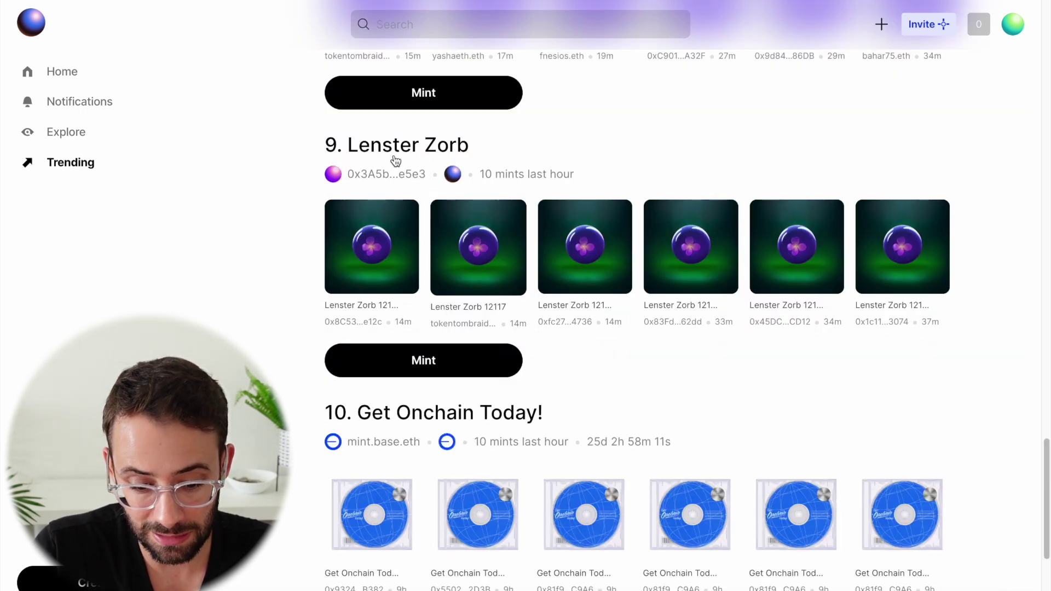
{"action": "left_click", "coordinate": [428, 374]}
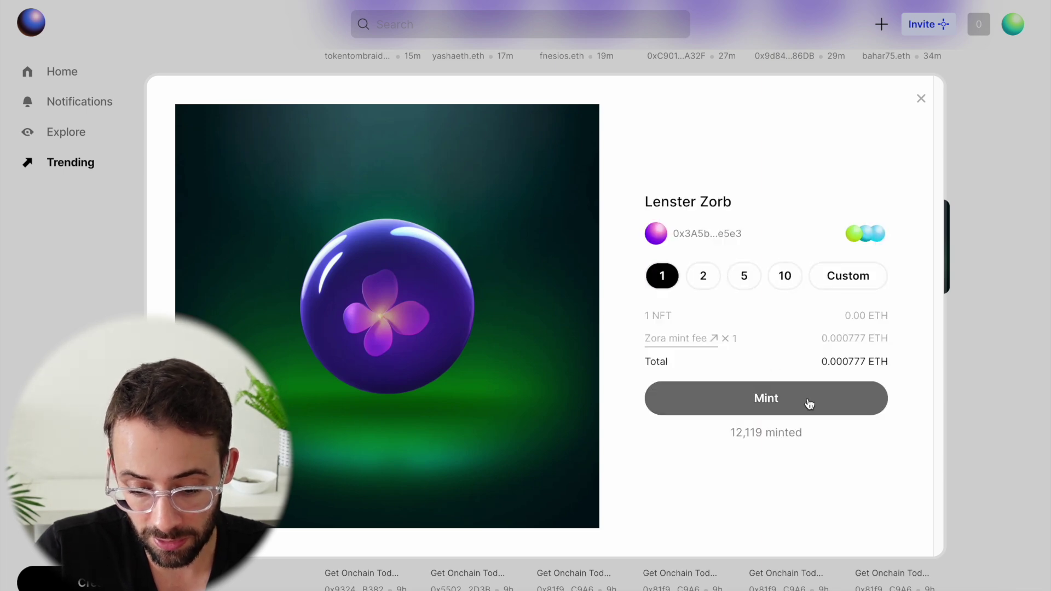
{"action": "left_click", "coordinate": [805, 402]}
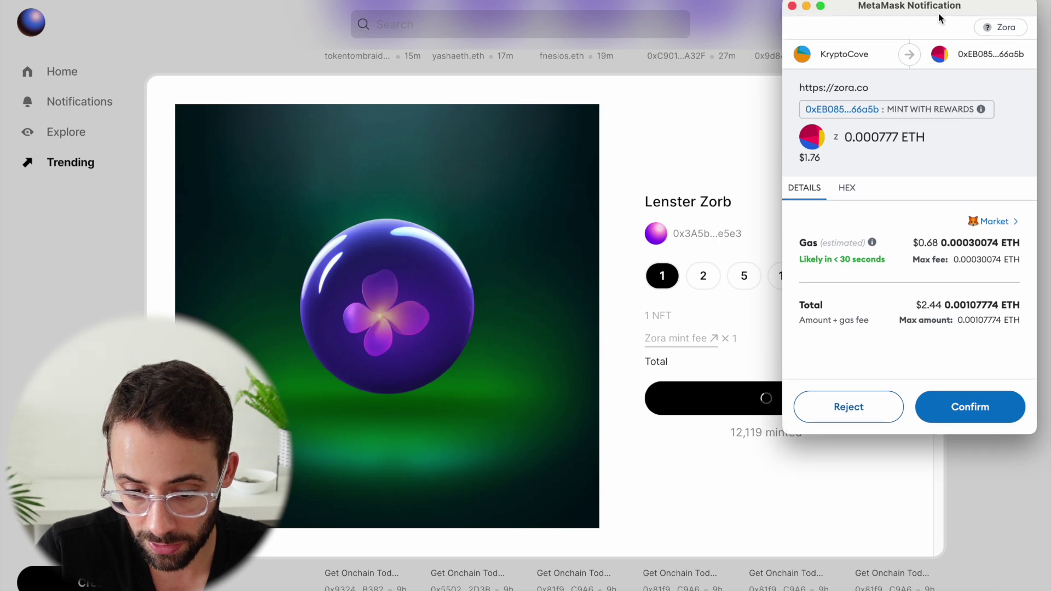
{"action": "left_click", "coordinate": [977, 435]}
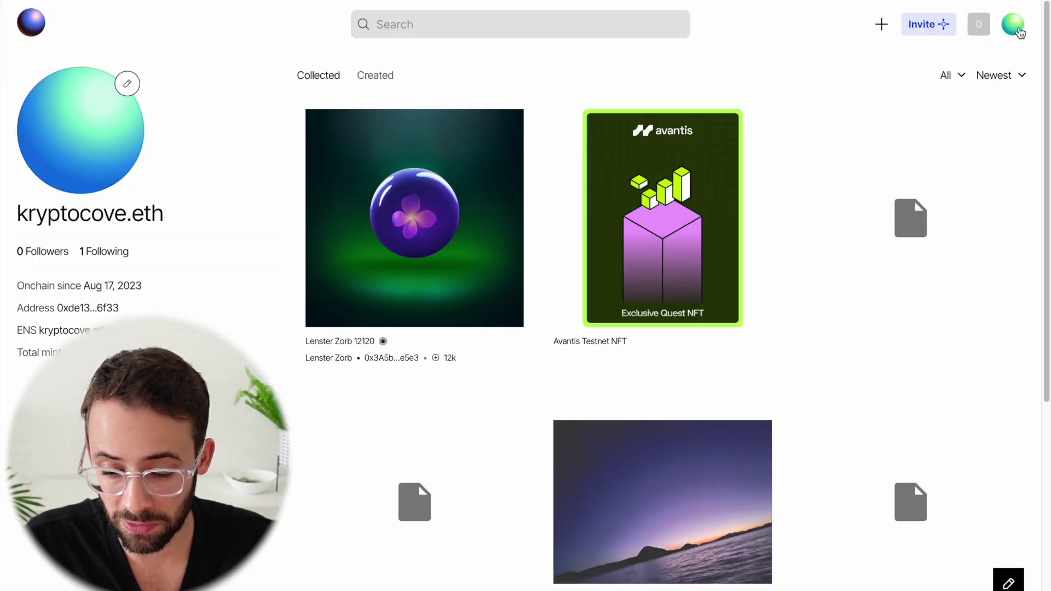
{"action": "left_click", "coordinate": [1012, 25]}
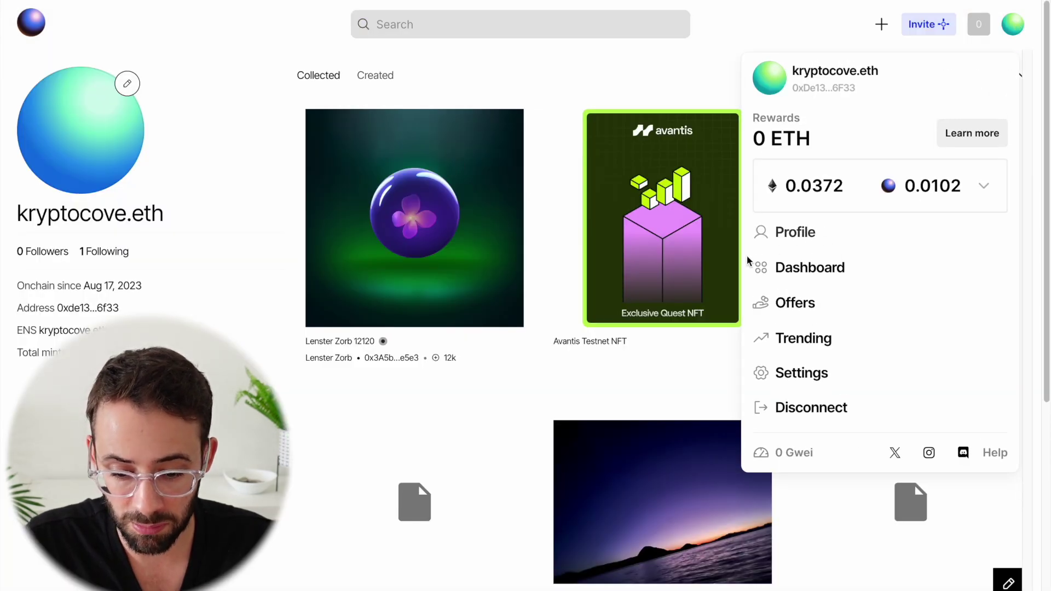
Close the account menu and browse the home feed with the charcoal portrait and GENESIS featured.
{"action": "left_click", "coordinate": [347, 434]}
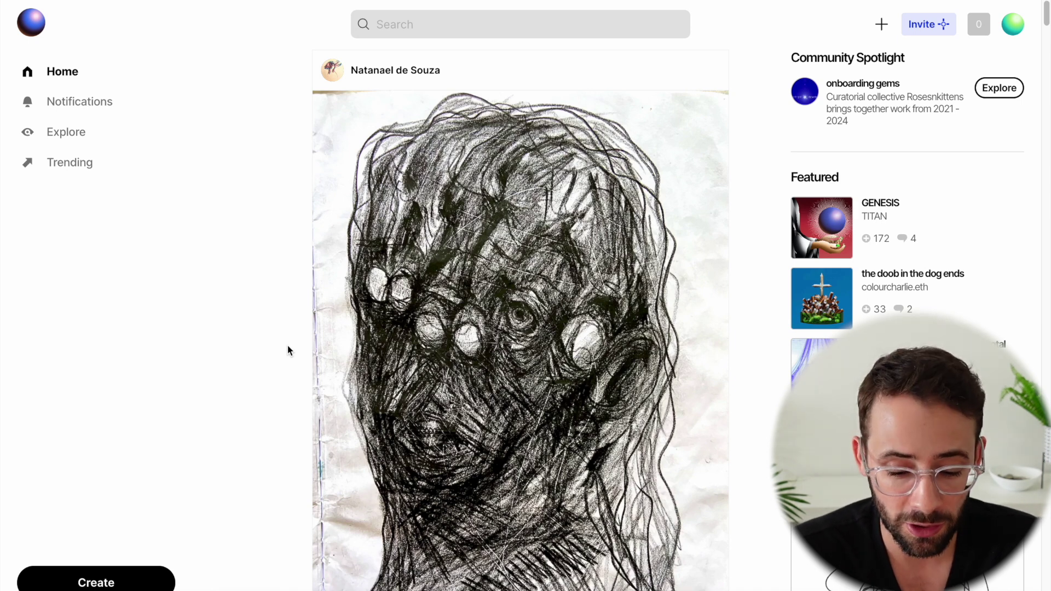
{"action": "scroll", "coordinate": [288, 346], "scroll_direction": "down", "scroll_amount": 1}
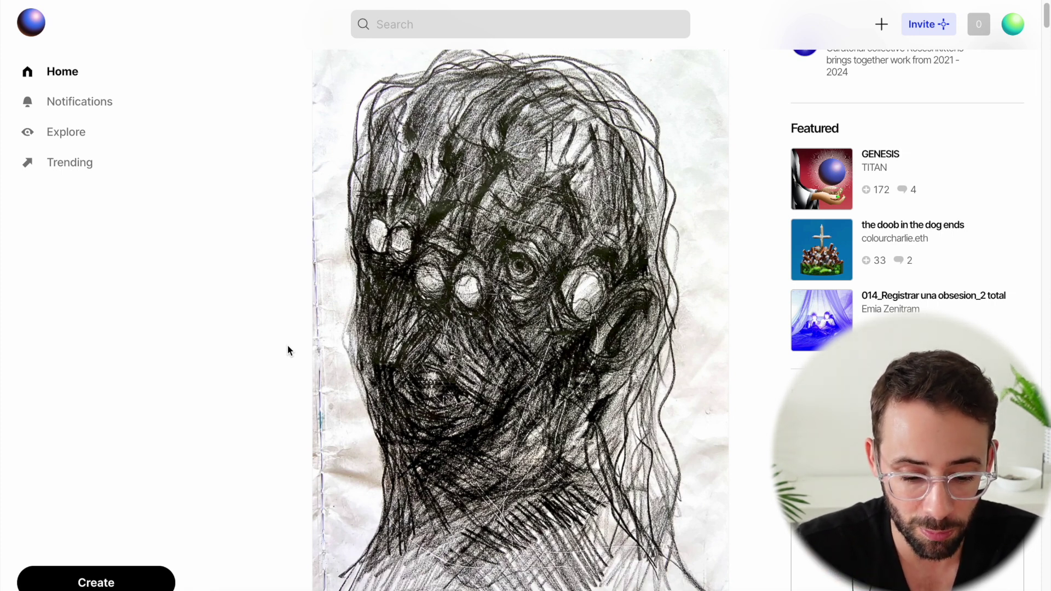
{"action": "scroll", "coordinate": [288, 345], "scroll_direction": "down", "scroll_amount": 1}
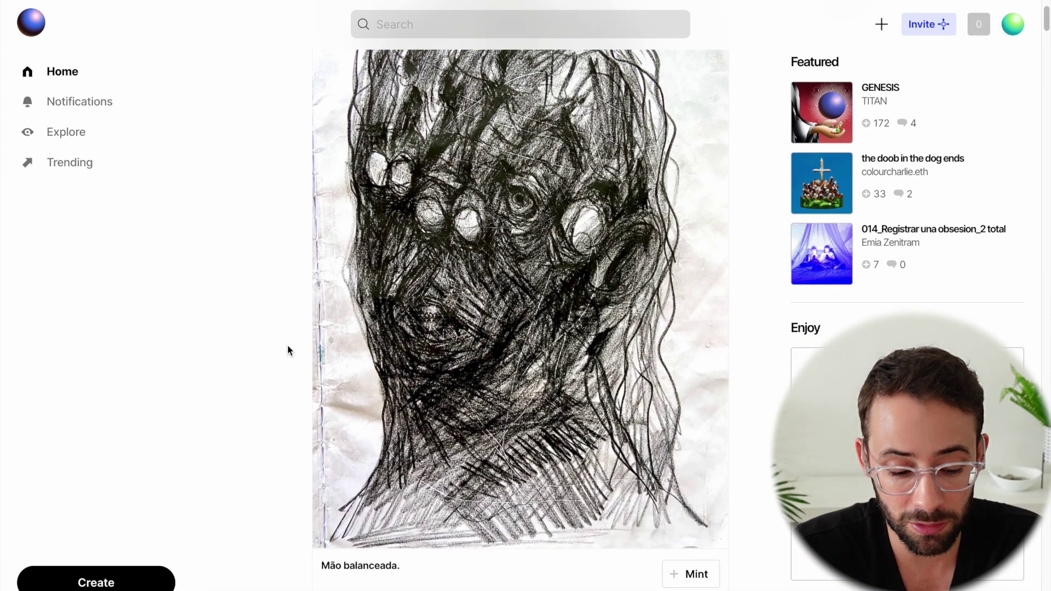
{"action": "scroll", "coordinate": [287, 346], "scroll_direction": "up", "scroll_amount": 2}
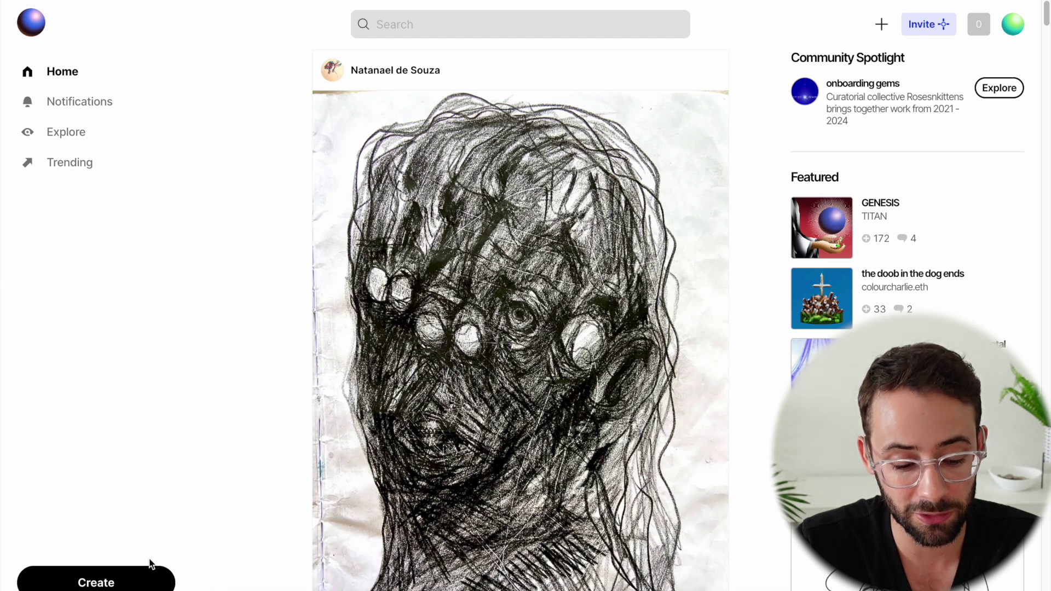
Start a new NFT draft on Zora's Create page.
{"action": "left_click", "coordinate": [129, 583]}
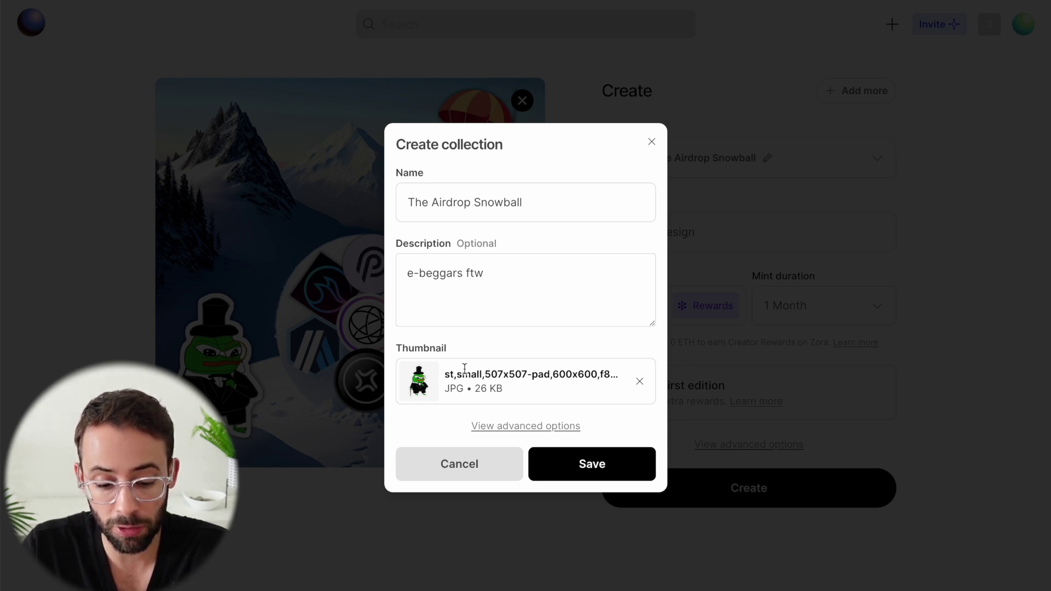
Name the NFT draft 'Epic Snowball'.
{"action": "left_click", "coordinate": [593, 464]}
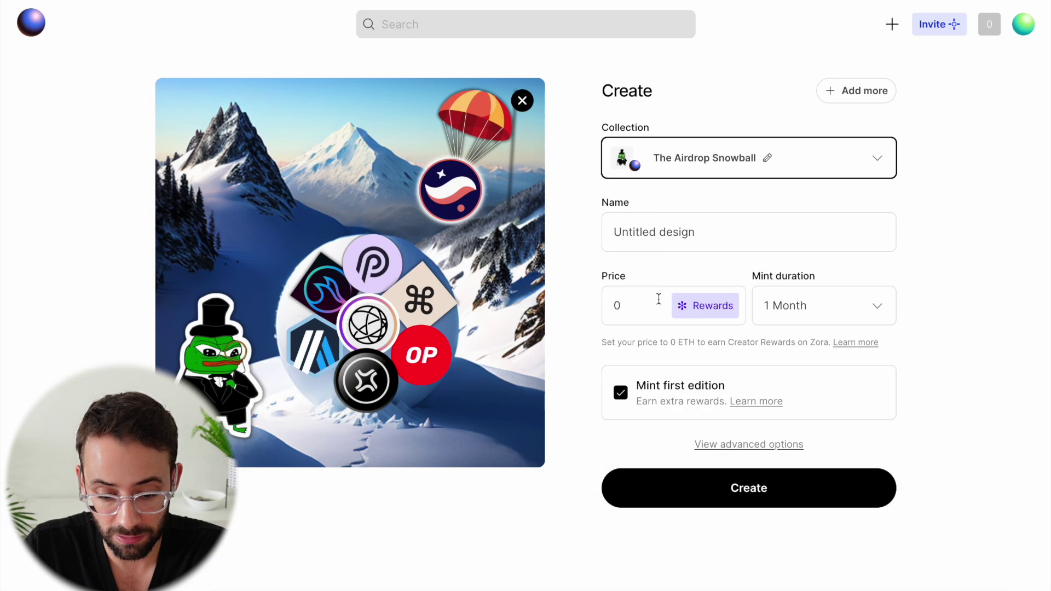
{"action": "type", "text": "Epic Snowball"}
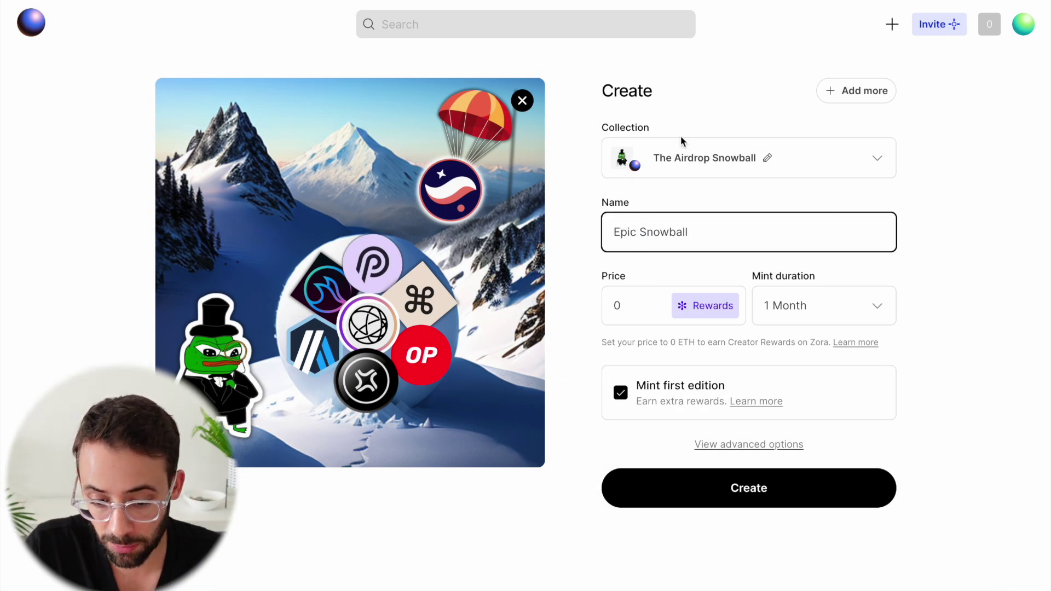
{"action": "left_click", "coordinate": [914, 218]}
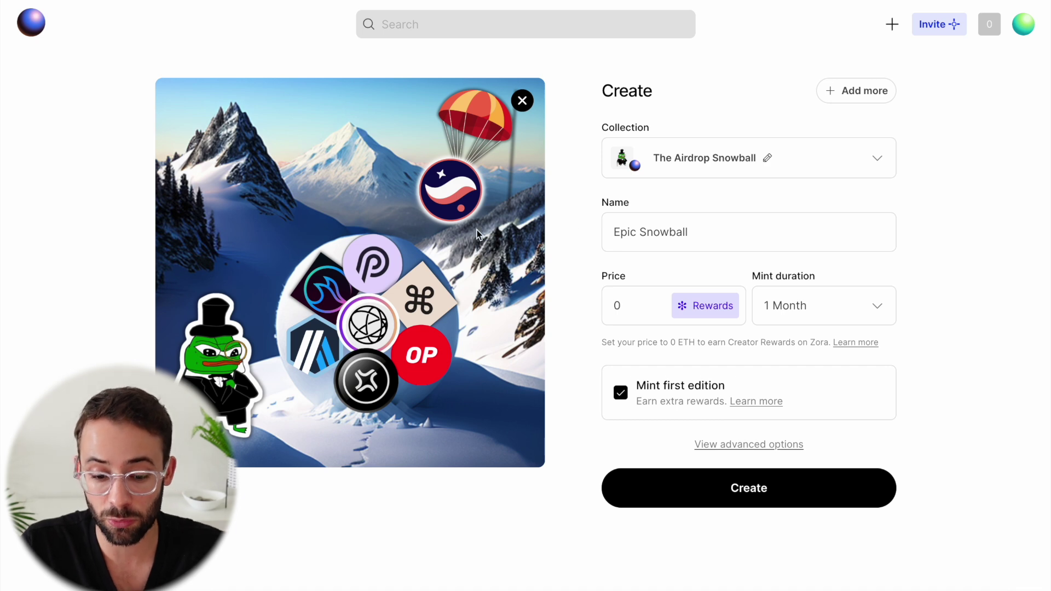
Keep the price at 0 ETH, check the 0.000777 ETH mint fee, keep first-edition minting on, and show advanced options.
{"action": "left_click", "coordinate": [662, 309]}
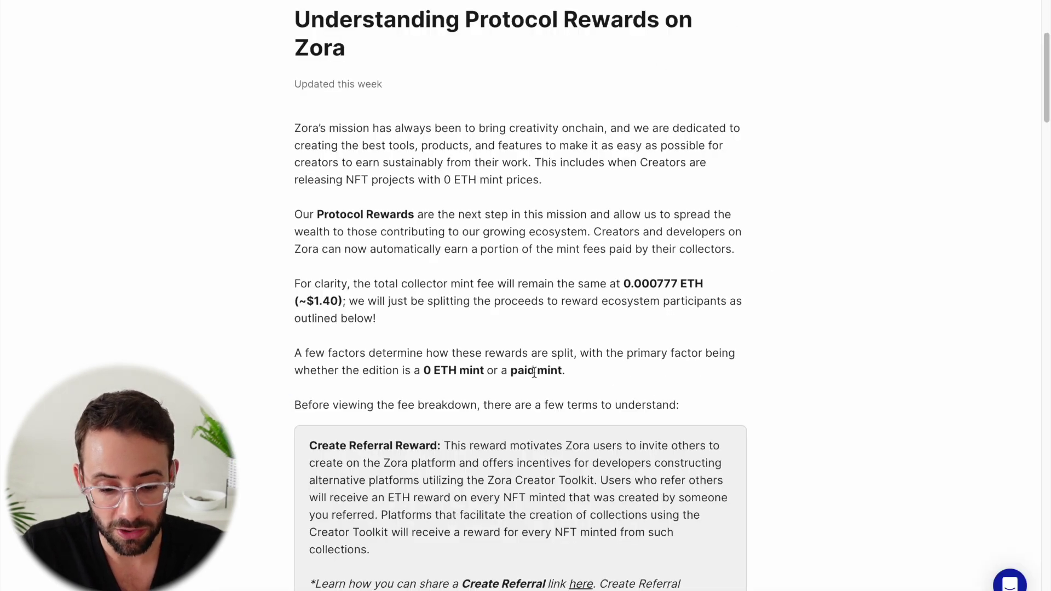
{"action": "scroll", "coordinate": [534, 373], "scroll_direction": "down", "scroll_amount": 1}
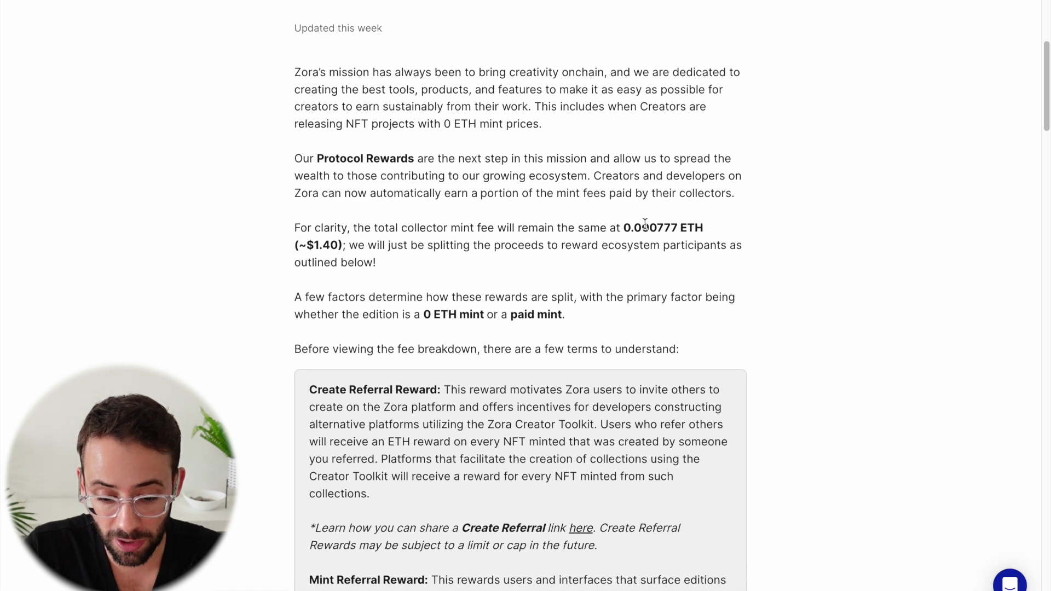
{"action": "left_click_drag", "start_coordinate": [637, 228], "coordinate": [706, 228]}
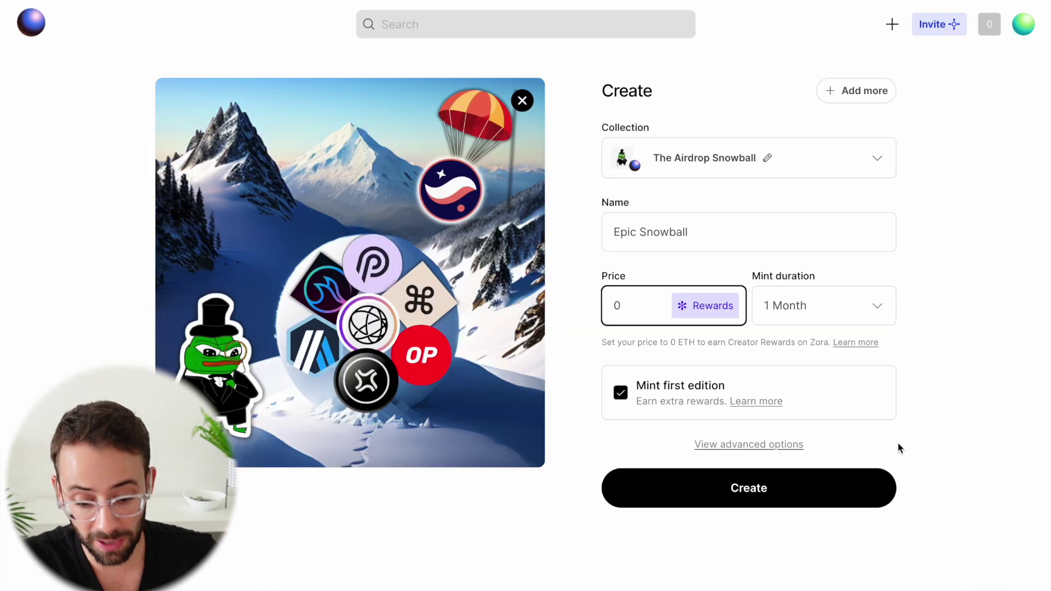
{"action": "left_click", "coordinate": [621, 394]}
{"action": "left_click", "coordinate": [621, 394]}
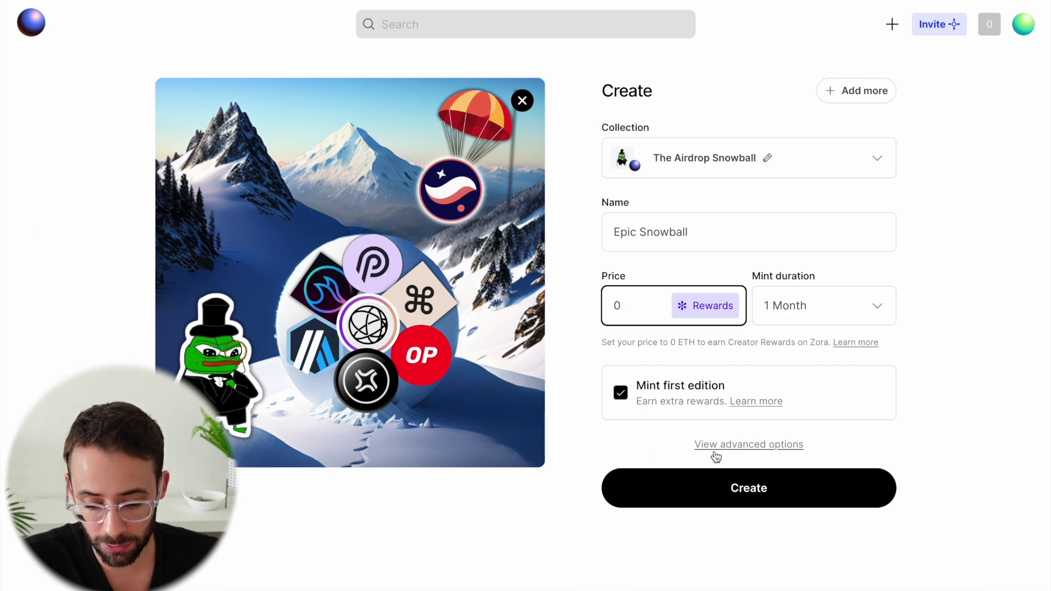
{"action": "left_click", "coordinate": [748, 445]}
Review the advanced settings (Mint start Now, Open edition, Unlimited per address), then collapse them.
{"action": "scroll", "coordinate": [787, 323], "scroll_direction": "down", "scroll_amount": 3}
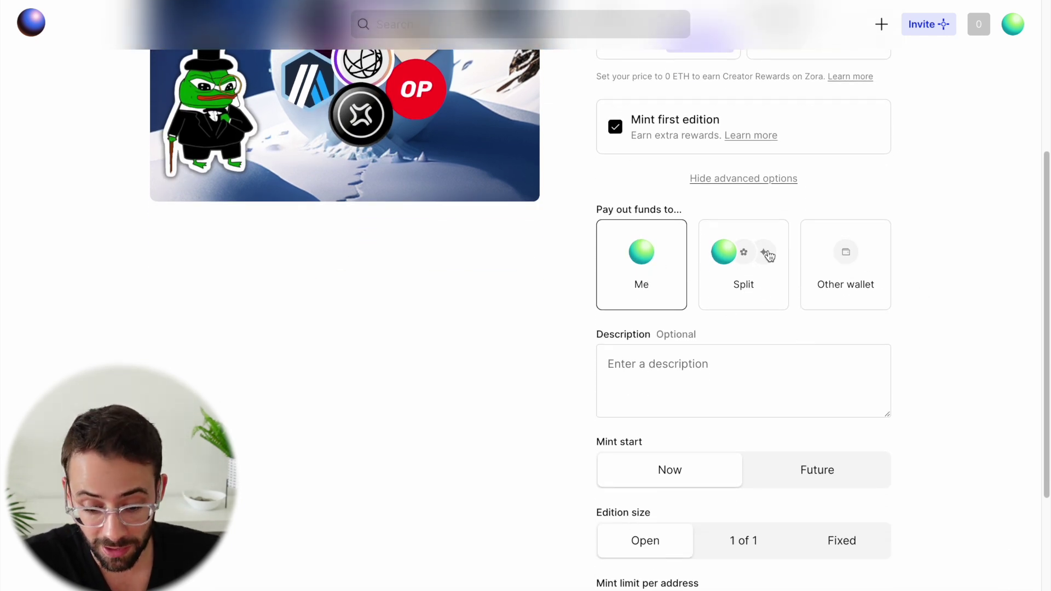
{"action": "scroll", "coordinate": [903, 233], "scroll_direction": "down", "scroll_amount": 3}
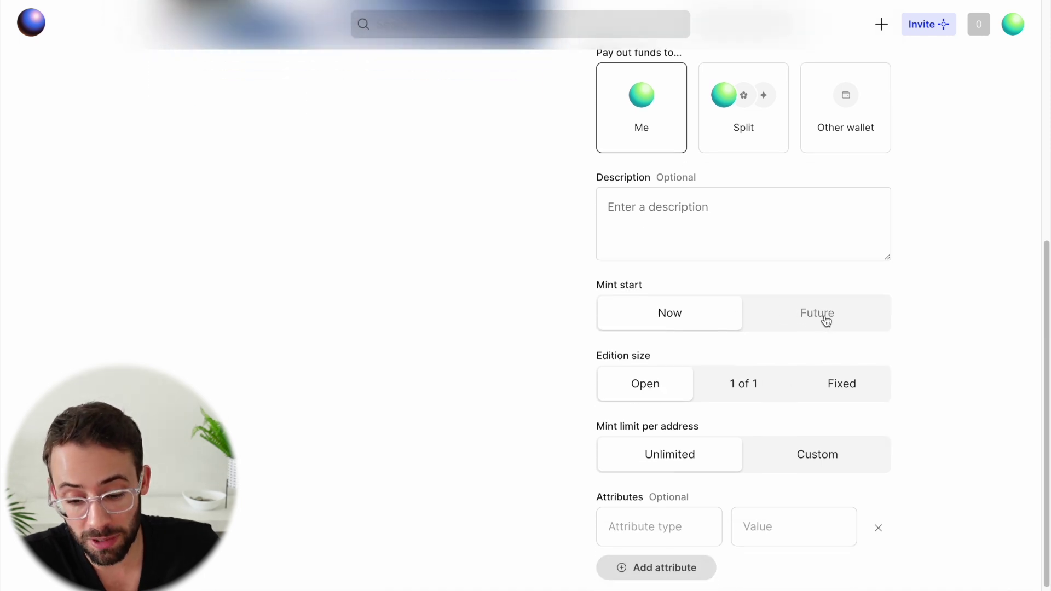
{"action": "scroll", "coordinate": [823, 316], "scroll_direction": "down", "scroll_amount": 1}
{"action": "scroll", "coordinate": [824, 289], "scroll_direction": "down", "scroll_amount": 1}
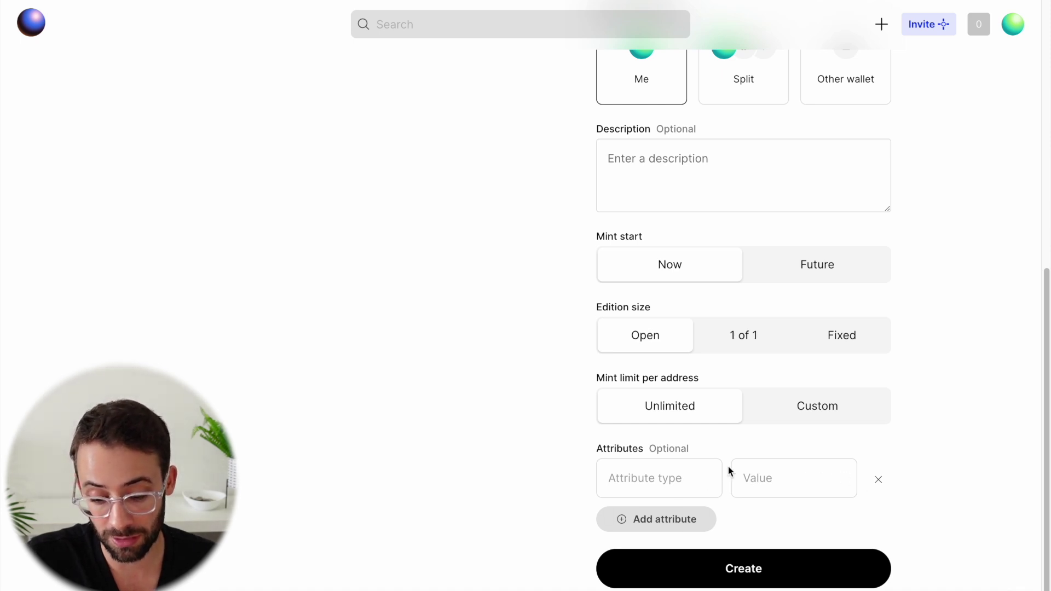
{"action": "scroll", "coordinate": [695, 457], "scroll_direction": "up", "scroll_amount": 3}
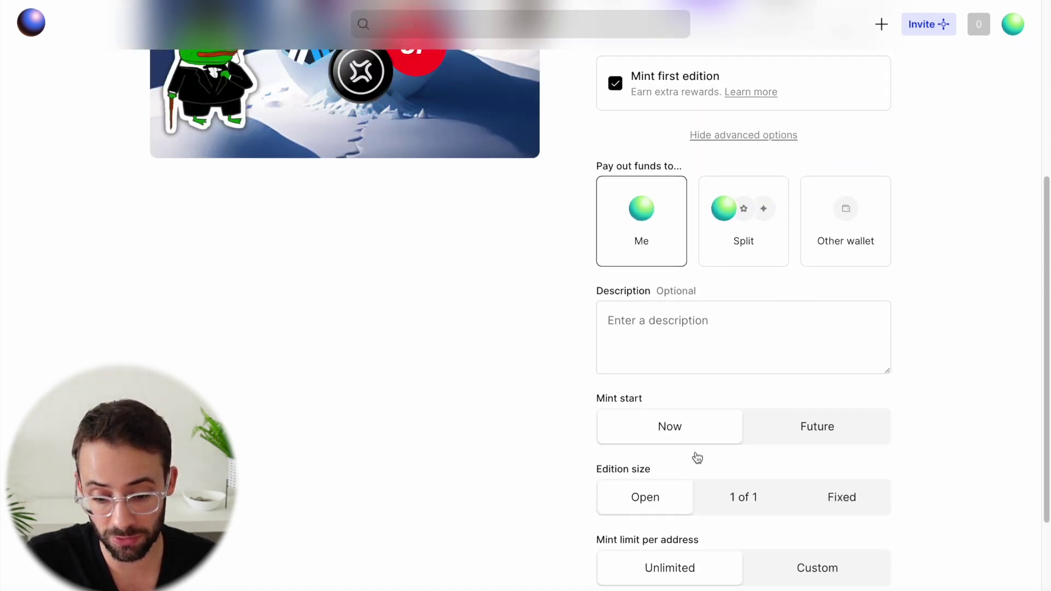
{"action": "scroll", "coordinate": [696, 457], "scroll_direction": "up", "scroll_amount": 2}
{"action": "left_click", "coordinate": [750, 216]}
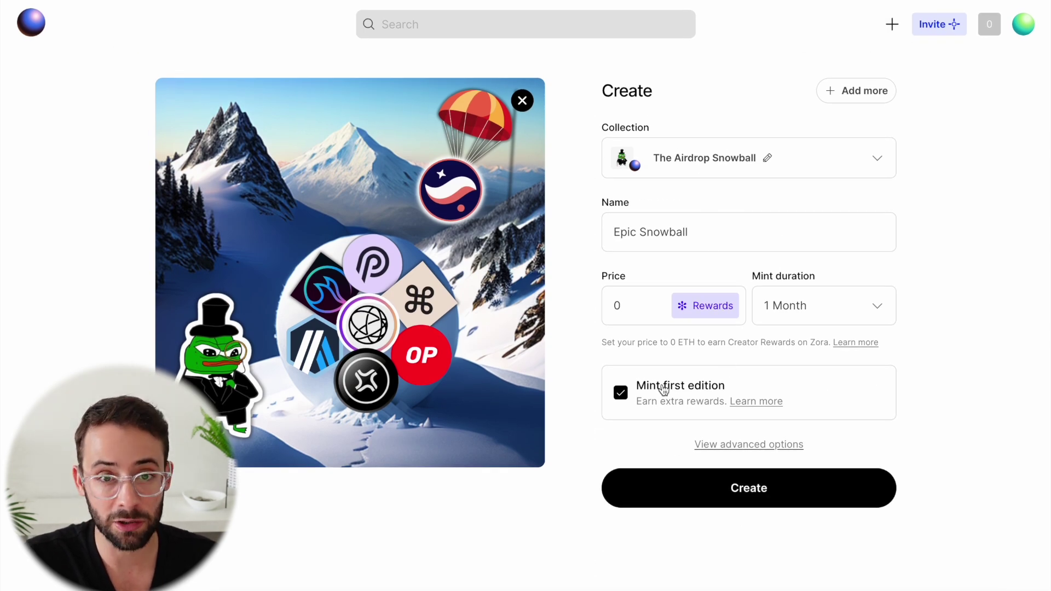
Create the Epic Snowball token and confirm the contract-creation transaction in MetaMask.
{"action": "left_click", "coordinate": [787, 493]}
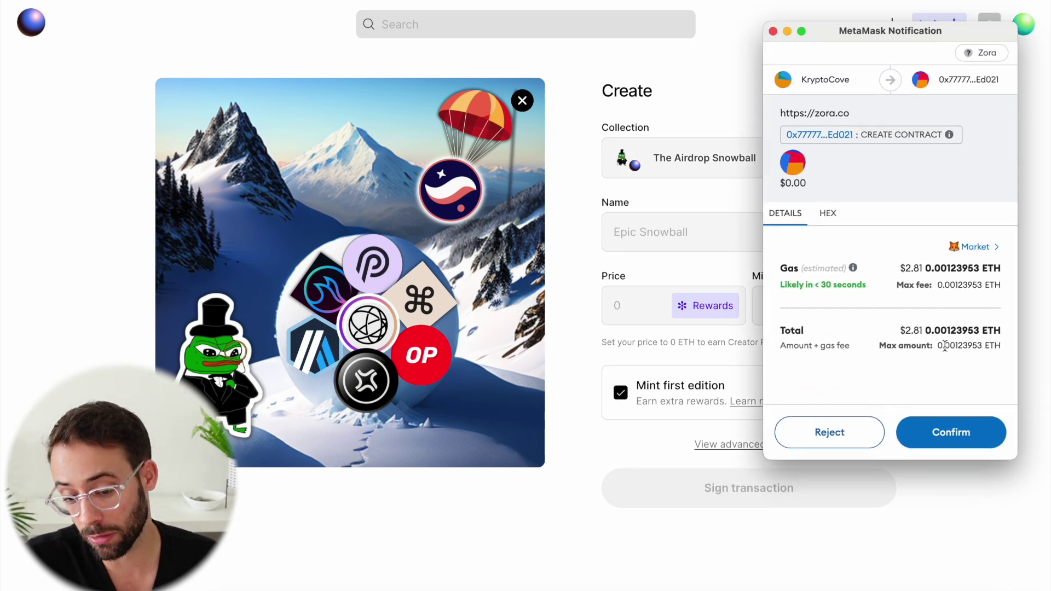
{"action": "left_click", "coordinate": [953, 444]}
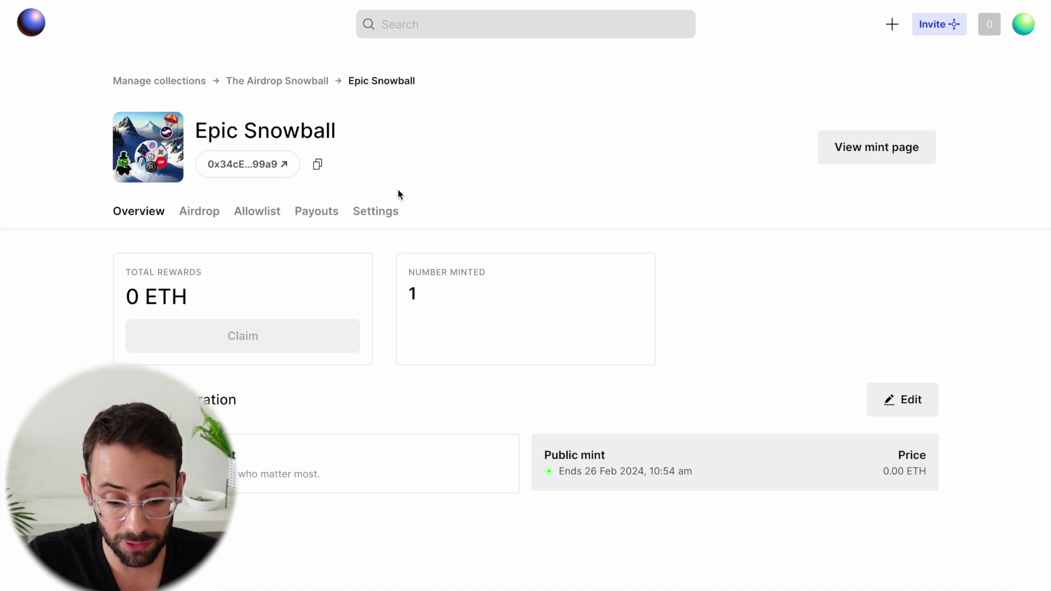
Note the minted count of 1 and go to the Epic Snowball public mint page.
{"action": "left_click_drag", "start_coordinate": [416, 289], "coordinate": [409, 288]}
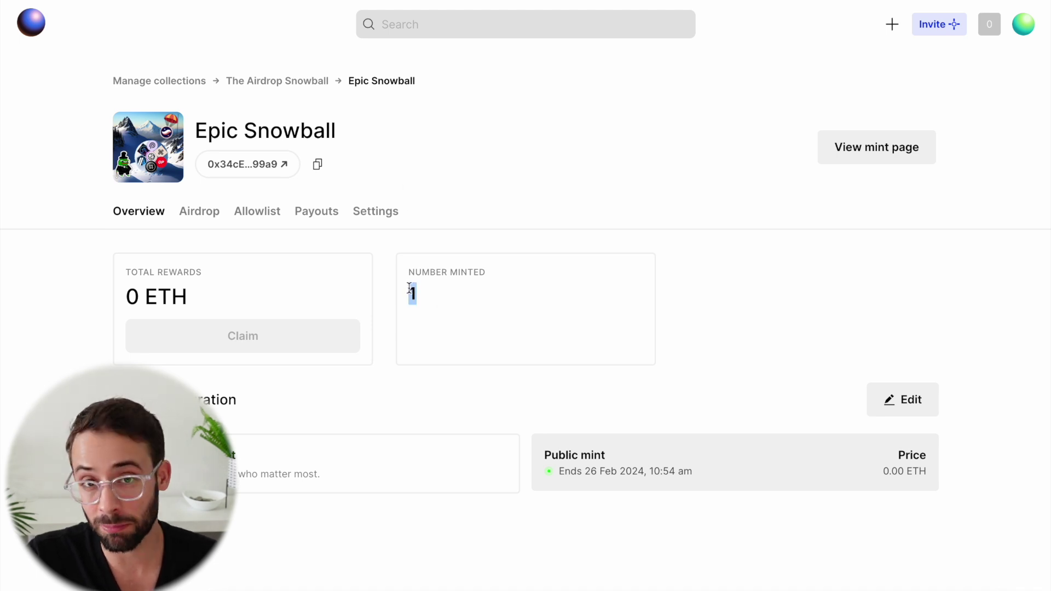
{"action": "left_click", "coordinate": [860, 149]}
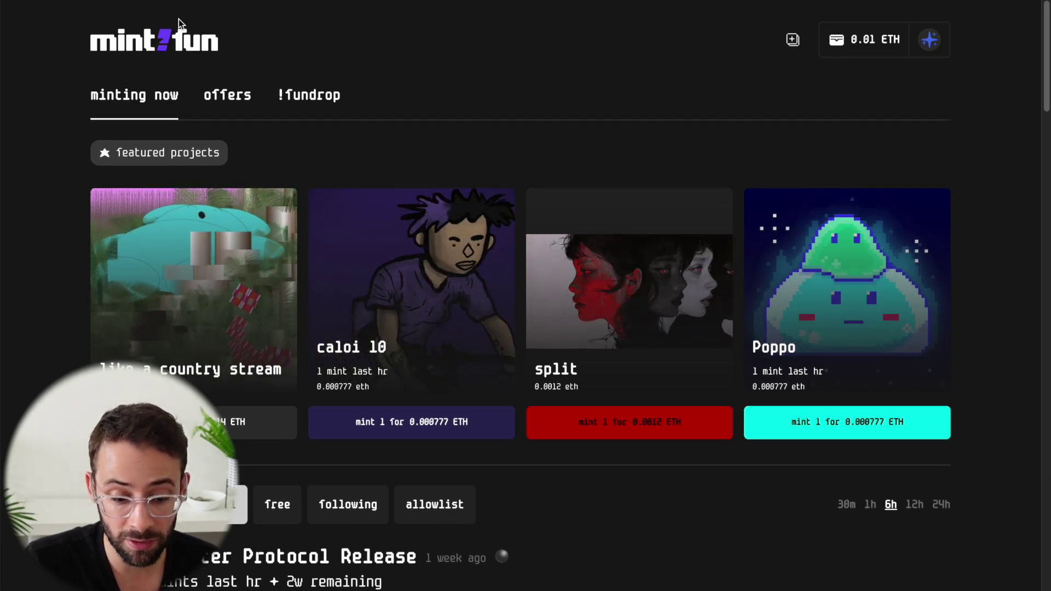
{"action": "scroll", "coordinate": [277, 253], "scroll_direction": "down", "scroll_amount": 1}
{"action": "scroll", "coordinate": [280, 257], "scroll_direction": "up", "scroll_amount": 1}
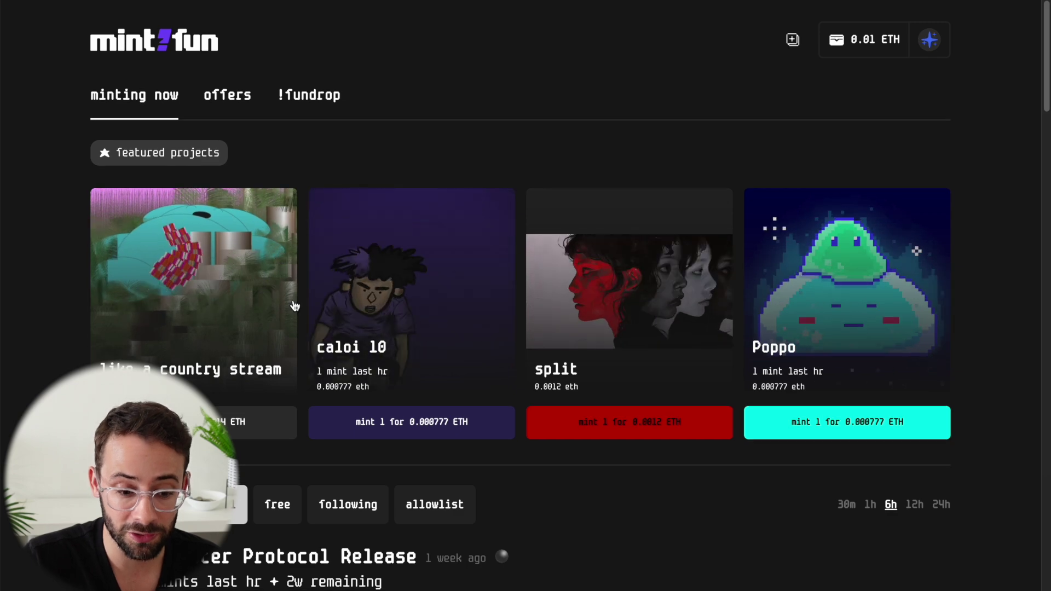
{"action": "scroll", "coordinate": [332, 221], "scroll_direction": "down", "scroll_amount": 3}
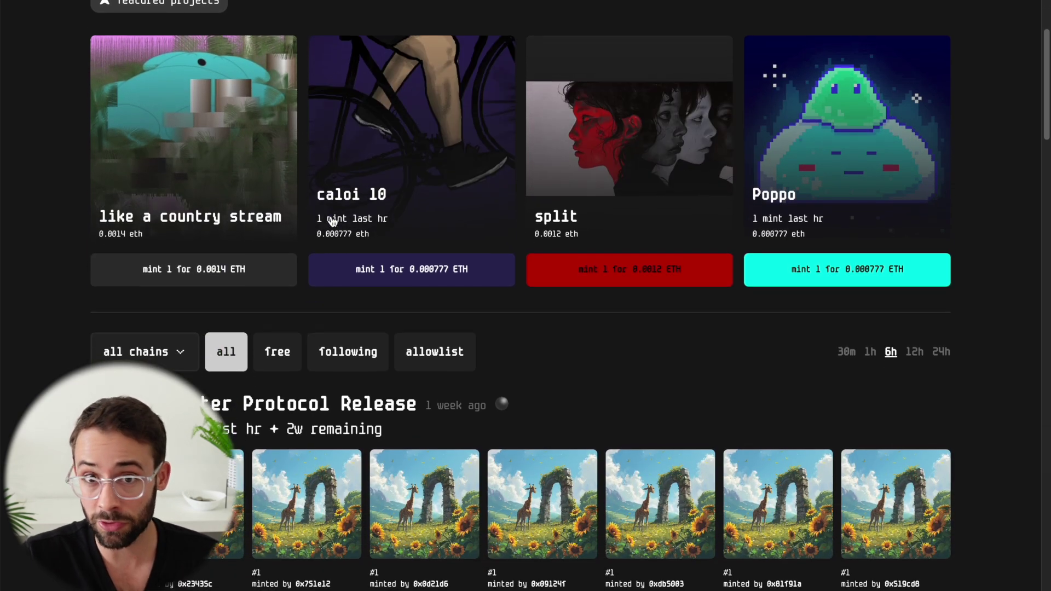
{"action": "scroll", "coordinate": [331, 216], "scroll_direction": "down", "scroll_amount": 6}
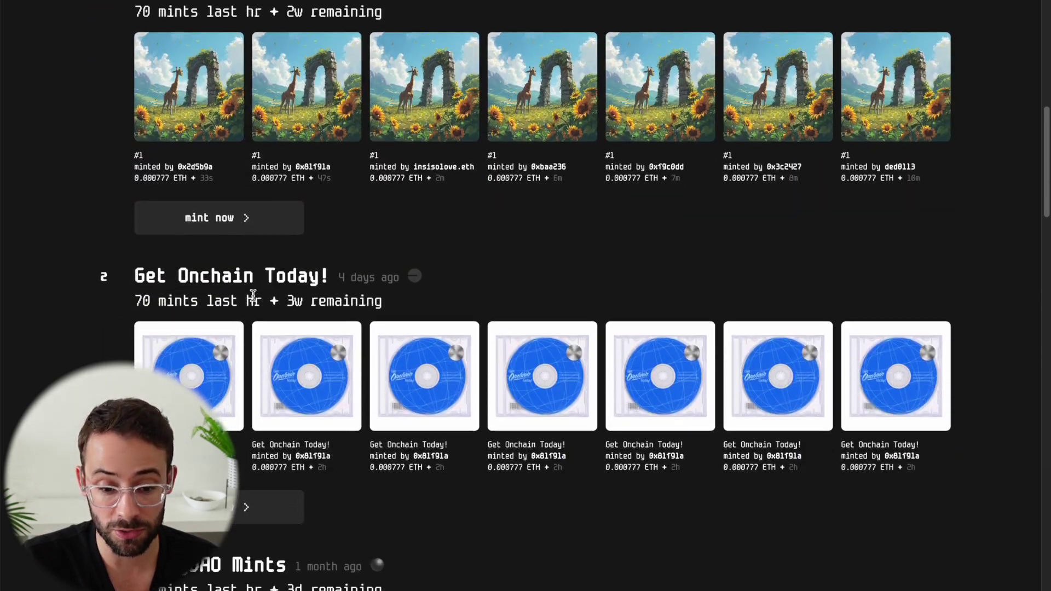
{"action": "scroll", "coordinate": [253, 299], "scroll_direction": "up", "scroll_amount": 10}
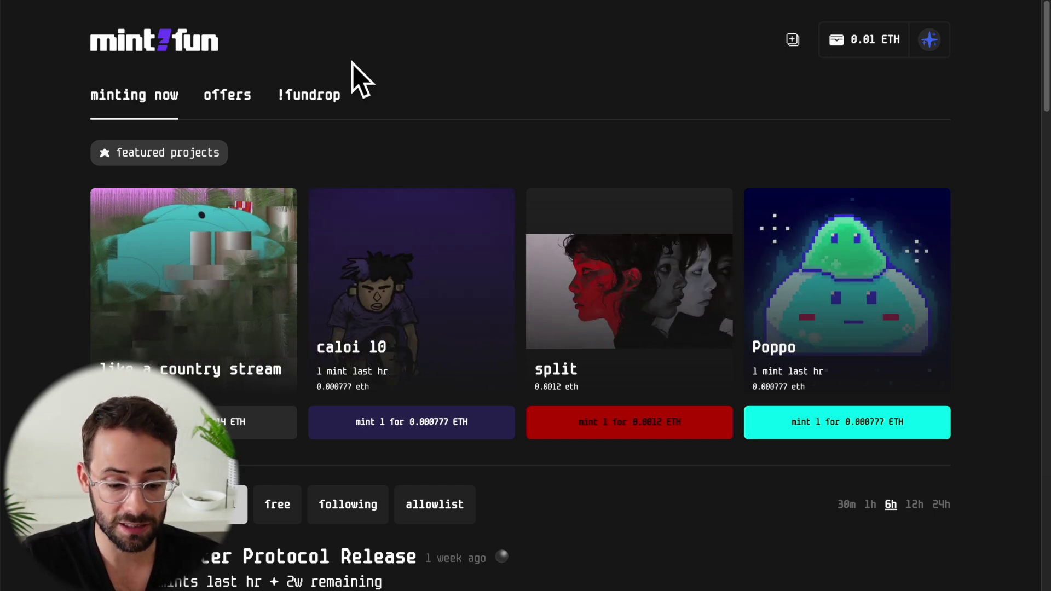
{"action": "scroll", "coordinate": [29, 376], "scroll_direction": "down", "scroll_amount": 3}
Scroll through the ZORBS by ZORA items grid, where the cheapest Zorbs cost 0.0184 ETH.
{"action": "scroll", "coordinate": [29, 376], "scroll_direction": "down", "scroll_amount": 1}
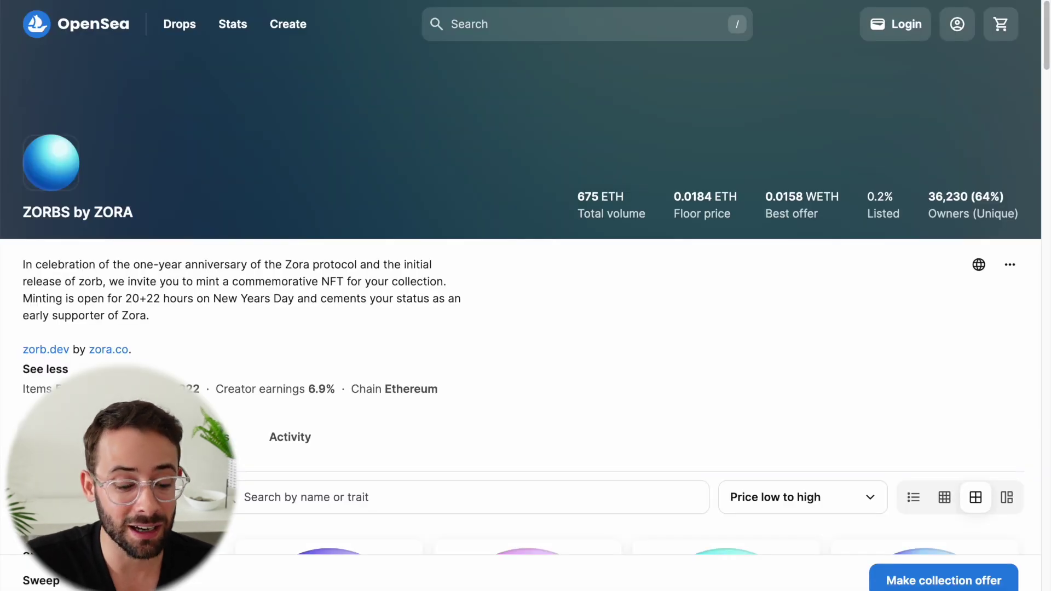
{"action": "scroll", "coordinate": [586, 392], "scroll_direction": "down", "scroll_amount": 2}
{"action": "scroll", "coordinate": [585, 392], "scroll_direction": "up", "scroll_amount": 2}
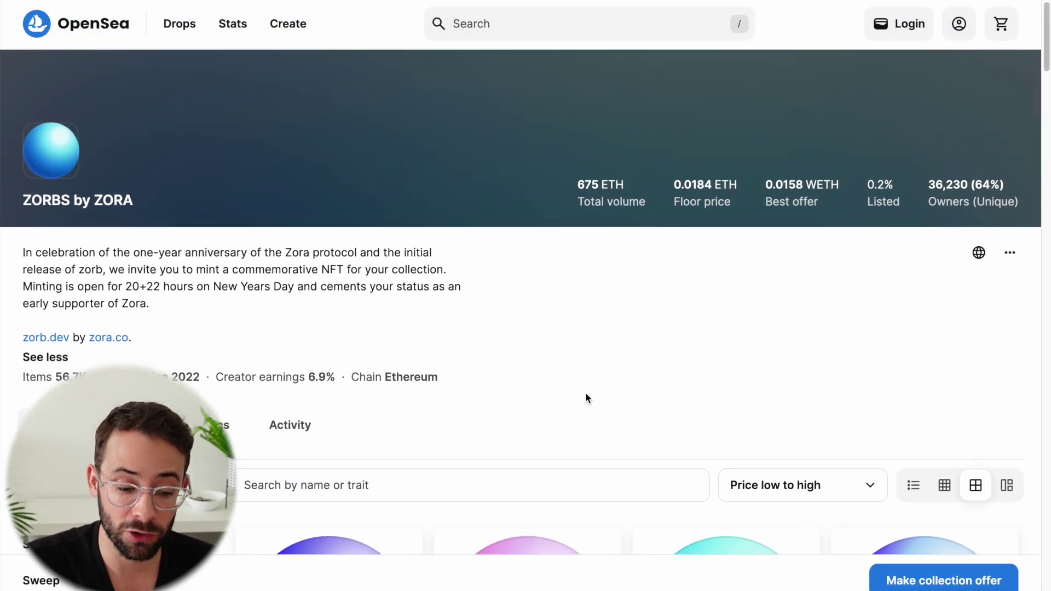
{"action": "scroll", "coordinate": [586, 393], "scroll_direction": "down", "scroll_amount": 2}
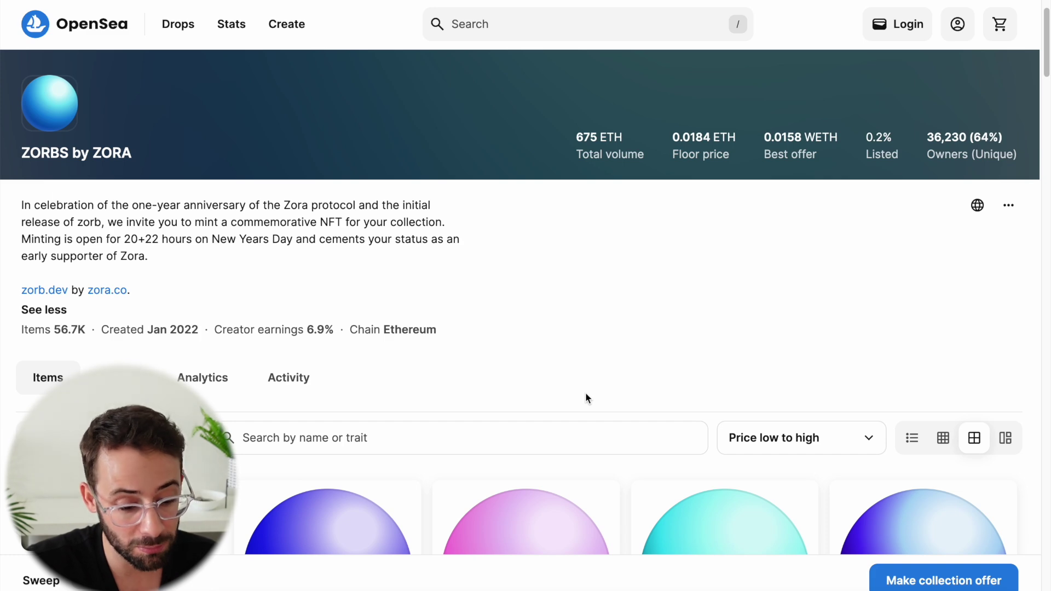
{"action": "scroll", "coordinate": [586, 392], "scroll_direction": "down", "scroll_amount": 1}
{"action": "scroll", "coordinate": [585, 392], "scroll_direction": "up", "scroll_amount": 3}
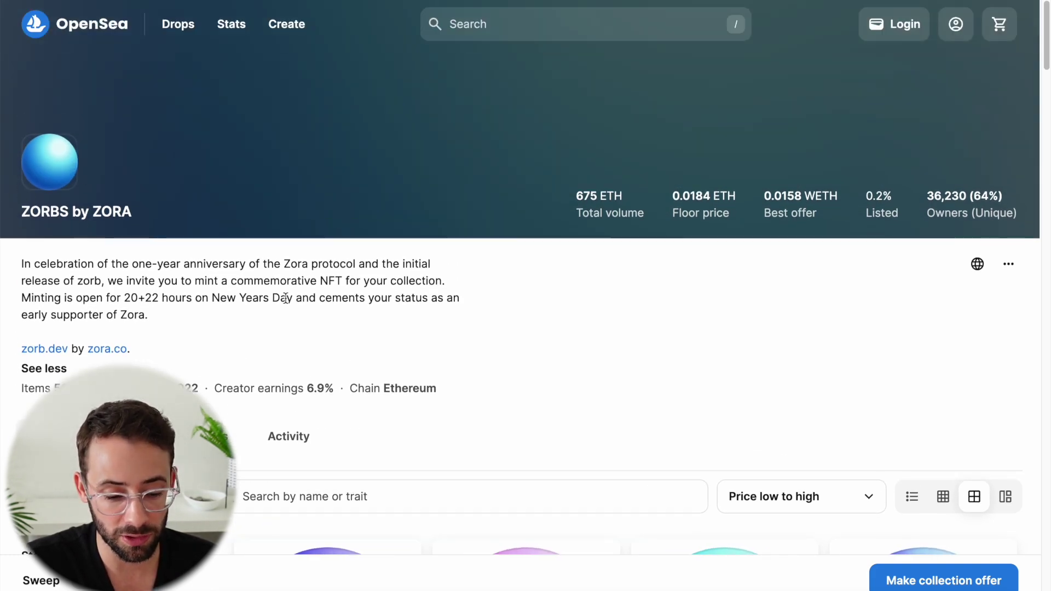
{"action": "scroll", "coordinate": [298, 315], "scroll_direction": "down", "scroll_amount": 2}
{"action": "scroll", "coordinate": [201, 288], "scroll_direction": "down", "scroll_amount": 1}
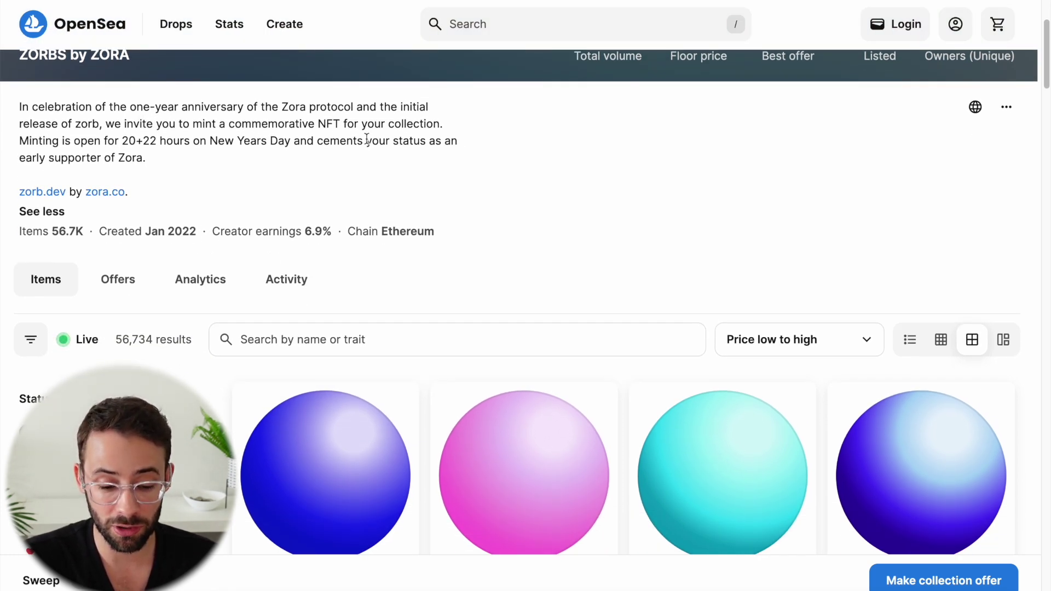
{"action": "scroll", "coordinate": [366, 138], "scroll_direction": "down", "scroll_amount": 2}
{"action": "scroll", "coordinate": [377, 263], "scroll_direction": "down", "scroll_amount": 2}
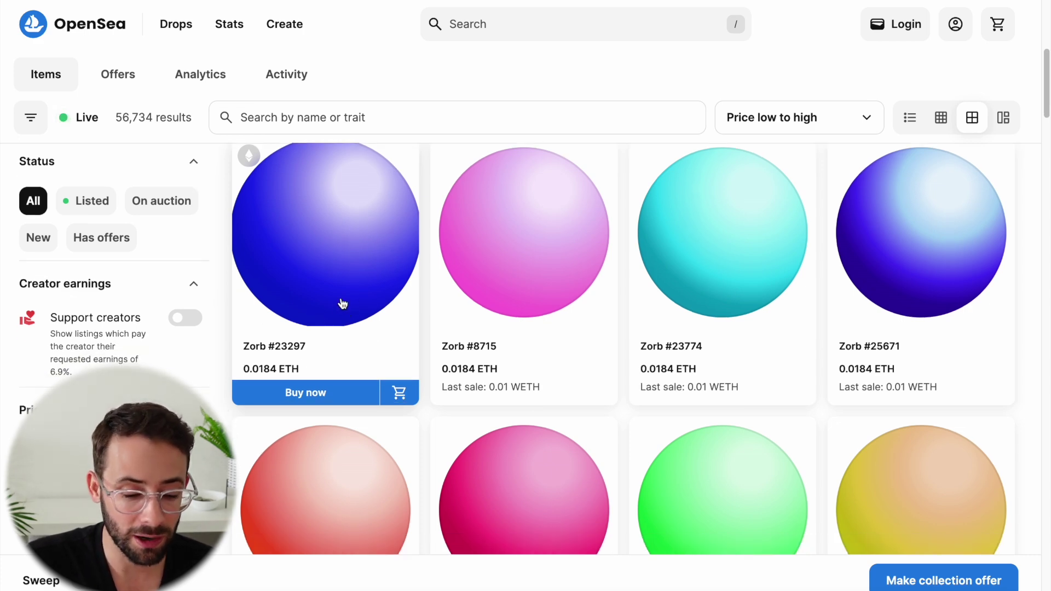
{"action": "scroll", "coordinate": [383, 262], "scroll_direction": "up", "scroll_amount": 1}
{"action": "scroll", "coordinate": [383, 262], "scroll_direction": "up", "scroll_amount": 1}
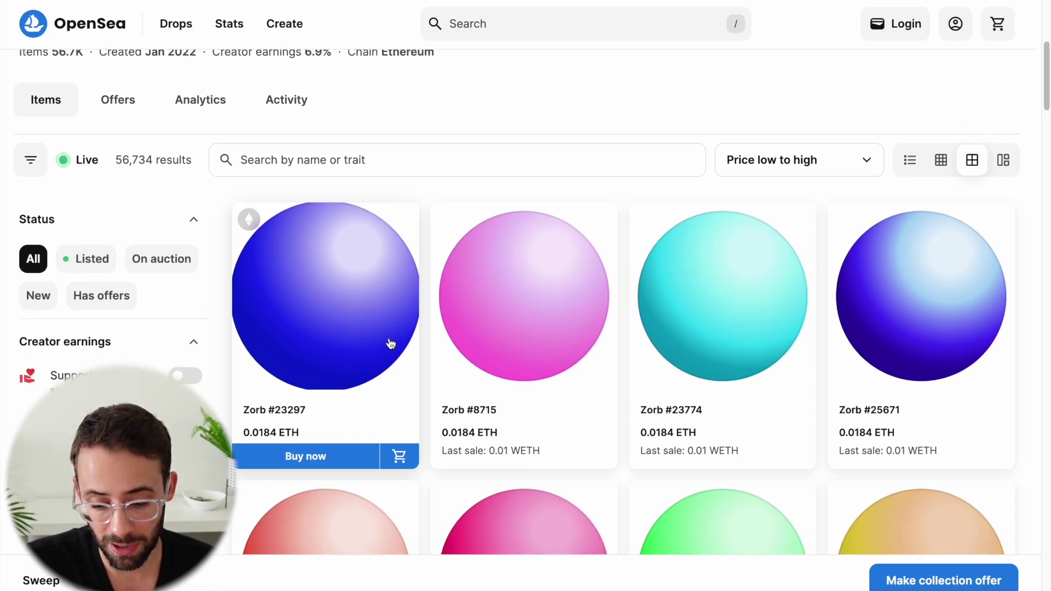
{"action": "scroll", "coordinate": [390, 343], "scroll_direction": "down", "scroll_amount": 6}
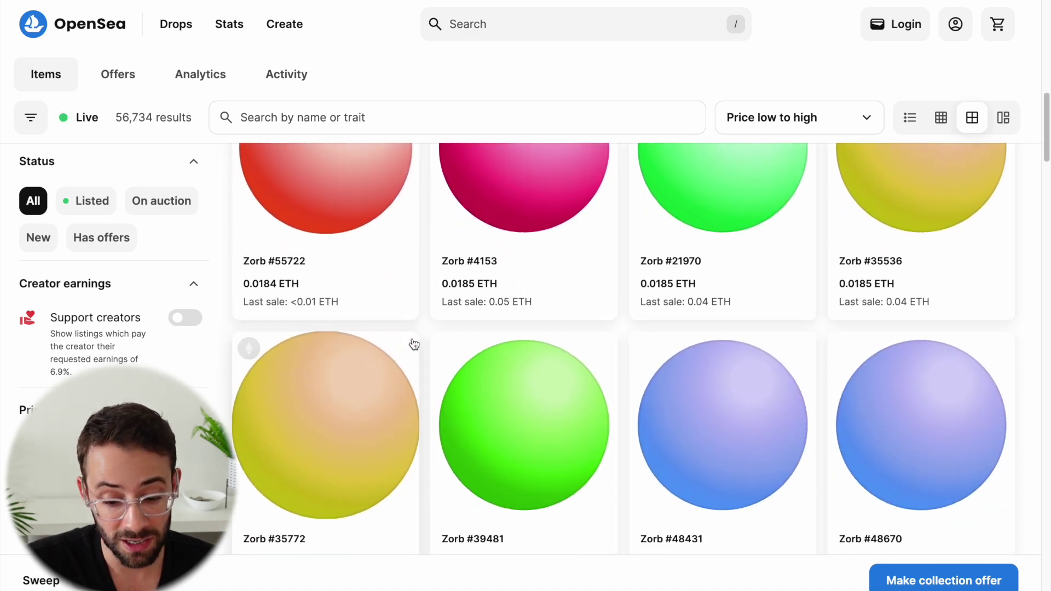
{"action": "scroll", "coordinate": [415, 342], "scroll_direction": "up", "scroll_amount": 1}
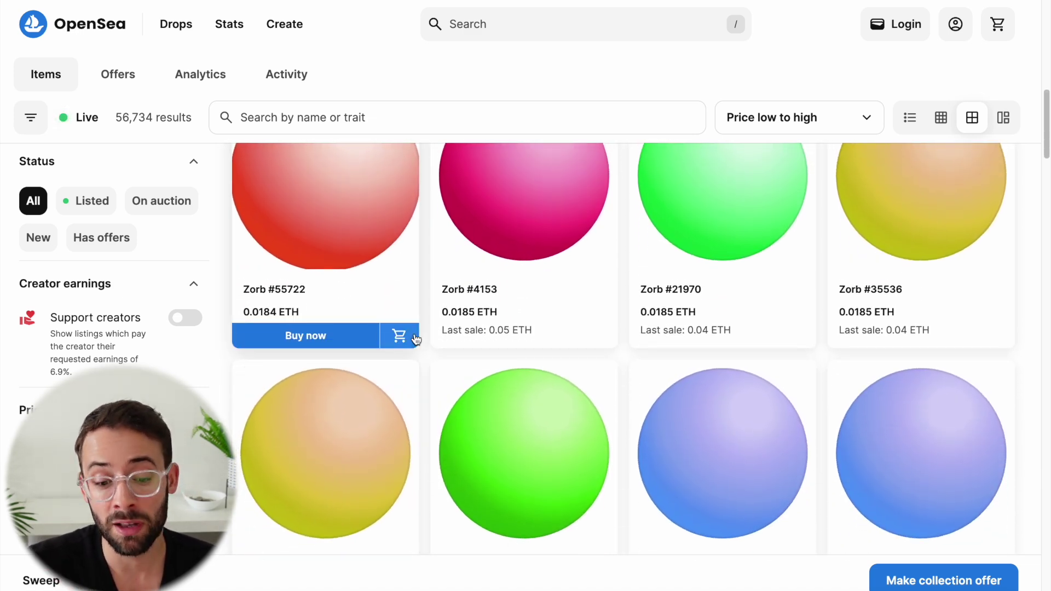
{"action": "scroll", "coordinate": [415, 339], "scroll_direction": "up", "scroll_amount": 3}
{"action": "scroll", "coordinate": [422, 301], "scroll_direction": "up", "scroll_amount": 3}
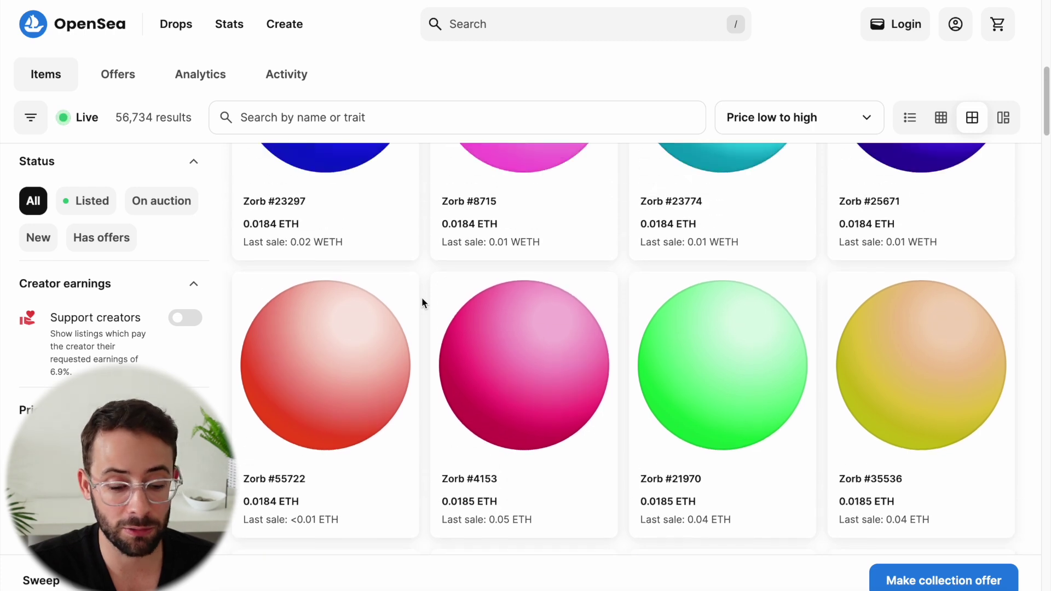
{"action": "scroll", "coordinate": [422, 300], "scroll_direction": "up", "scroll_amount": 8}
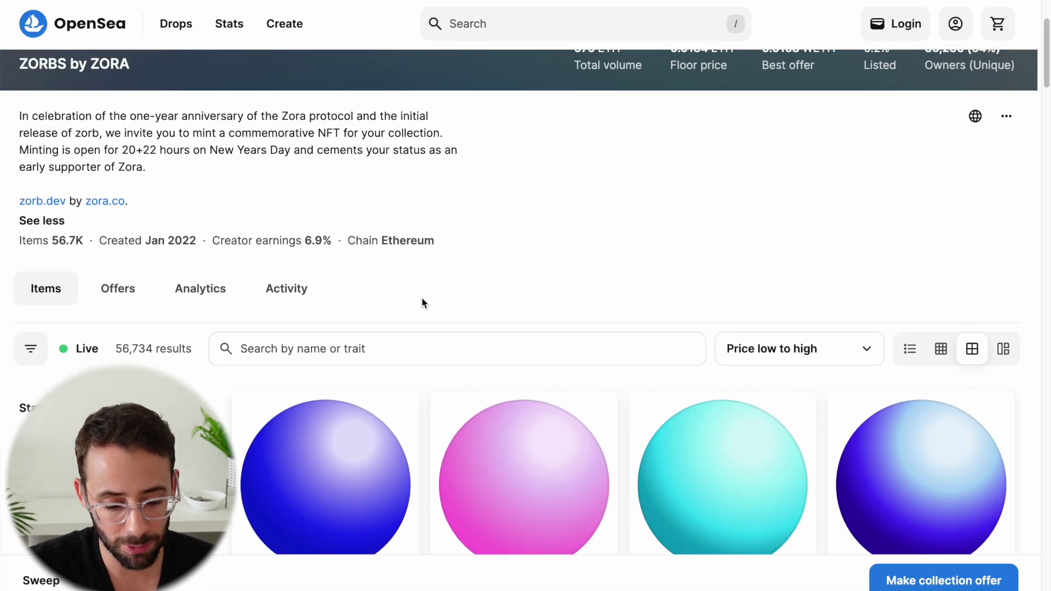
{"action": "scroll", "coordinate": [421, 303], "scroll_direction": "up", "scroll_amount": 3}
{"action": "scroll", "coordinate": [421, 303], "scroll_direction": "down", "scroll_amount": 2}
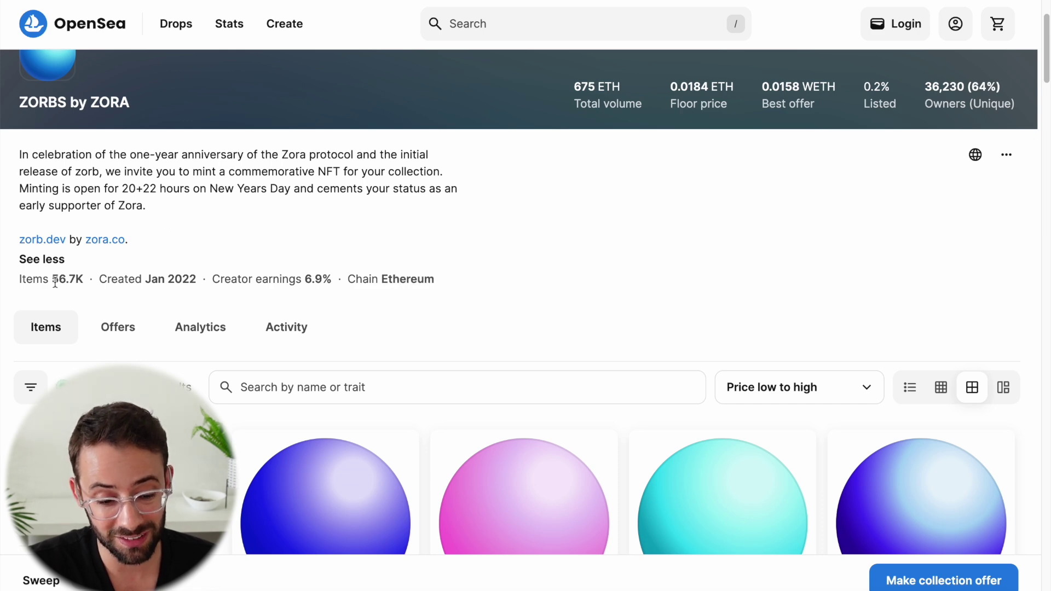
{"action": "scroll", "coordinate": [244, 245], "scroll_direction": "up", "scroll_amount": 2}
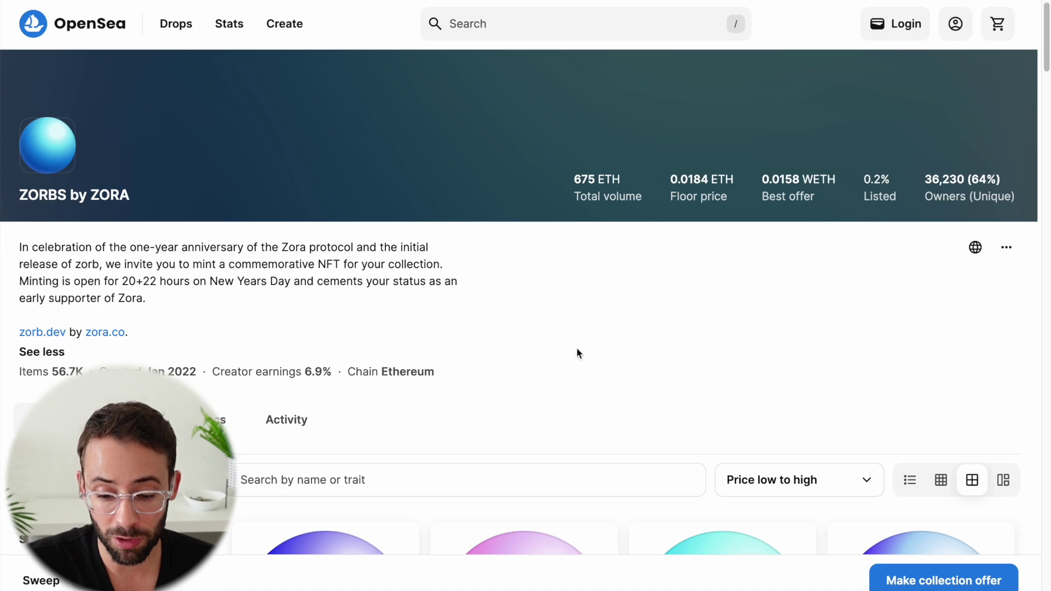
{"action": "scroll", "coordinate": [416, 282], "scroll_direction": "down", "scroll_amount": 4}
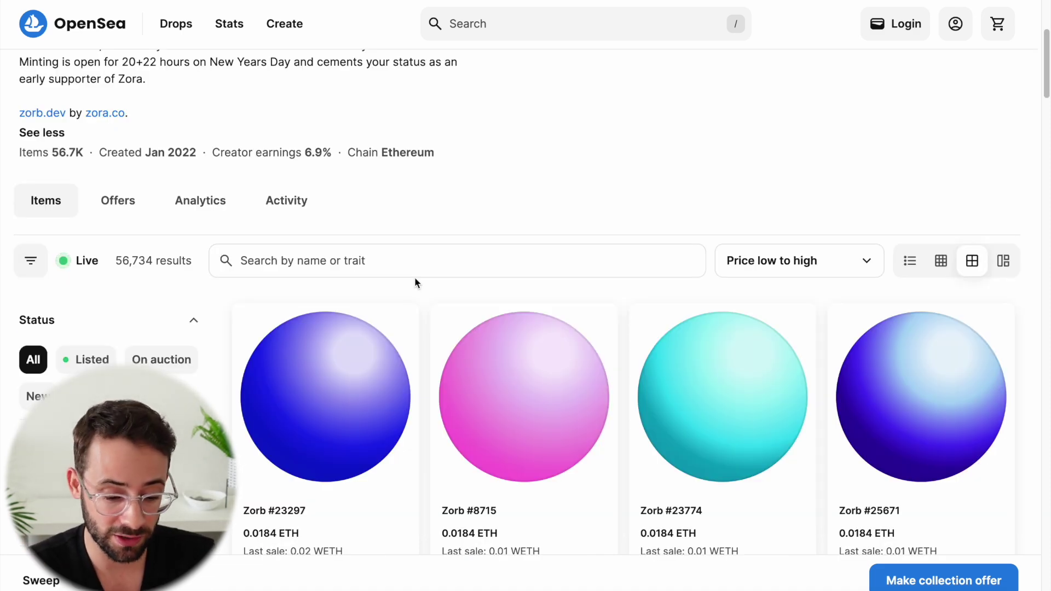
{"action": "scroll", "coordinate": [414, 282], "scroll_direction": "down", "scroll_amount": 2}
{"action": "scroll", "coordinate": [416, 282], "scroll_direction": "down", "scroll_amount": 1}
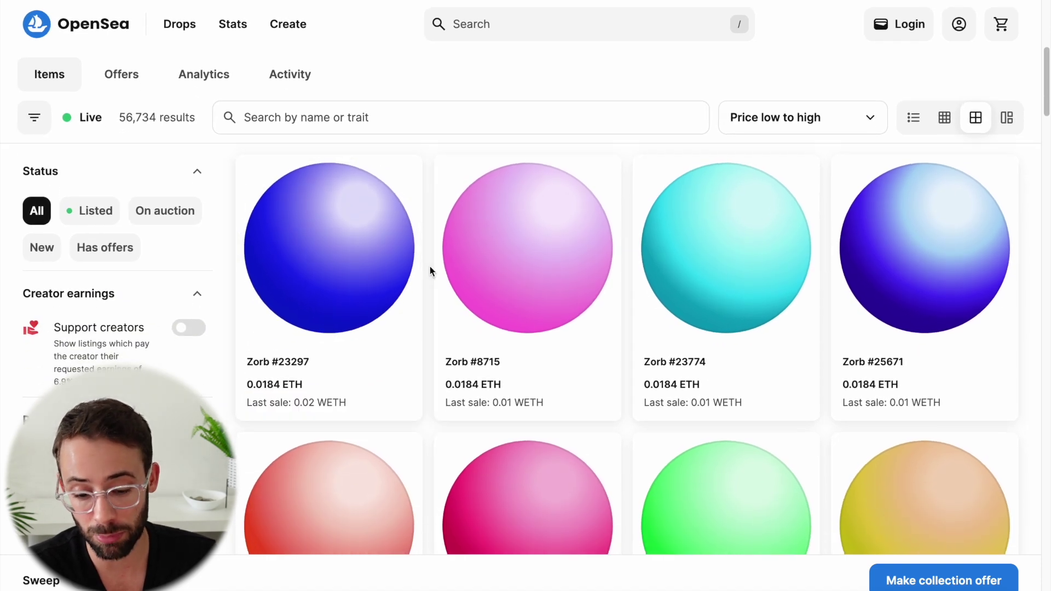